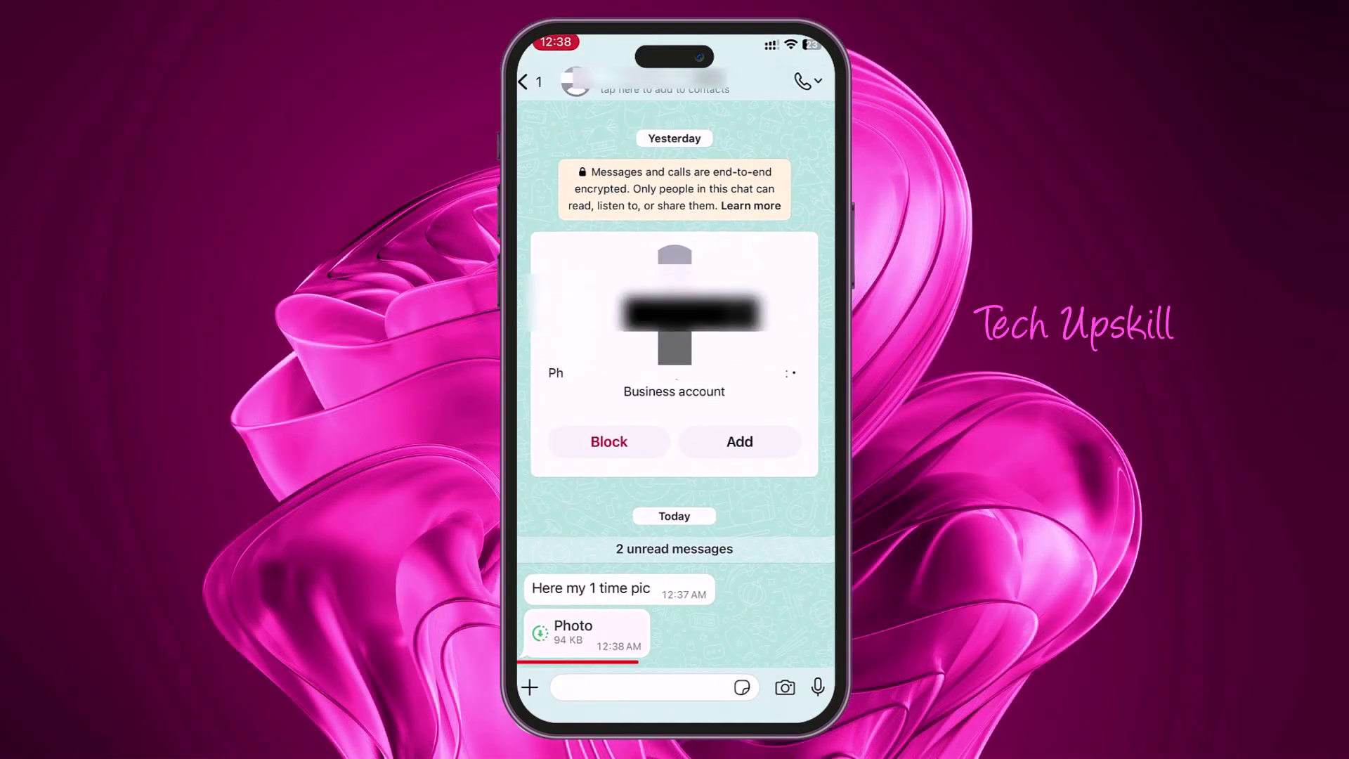
Show the WhatsApp chat with the 94 KB view-once photo, then switch to the Windows desktop
mouse_move(587, 633)
left_mouse_down()
mouse_move(636, 632)
mouse_move(587, 632)
left_mouse_up()
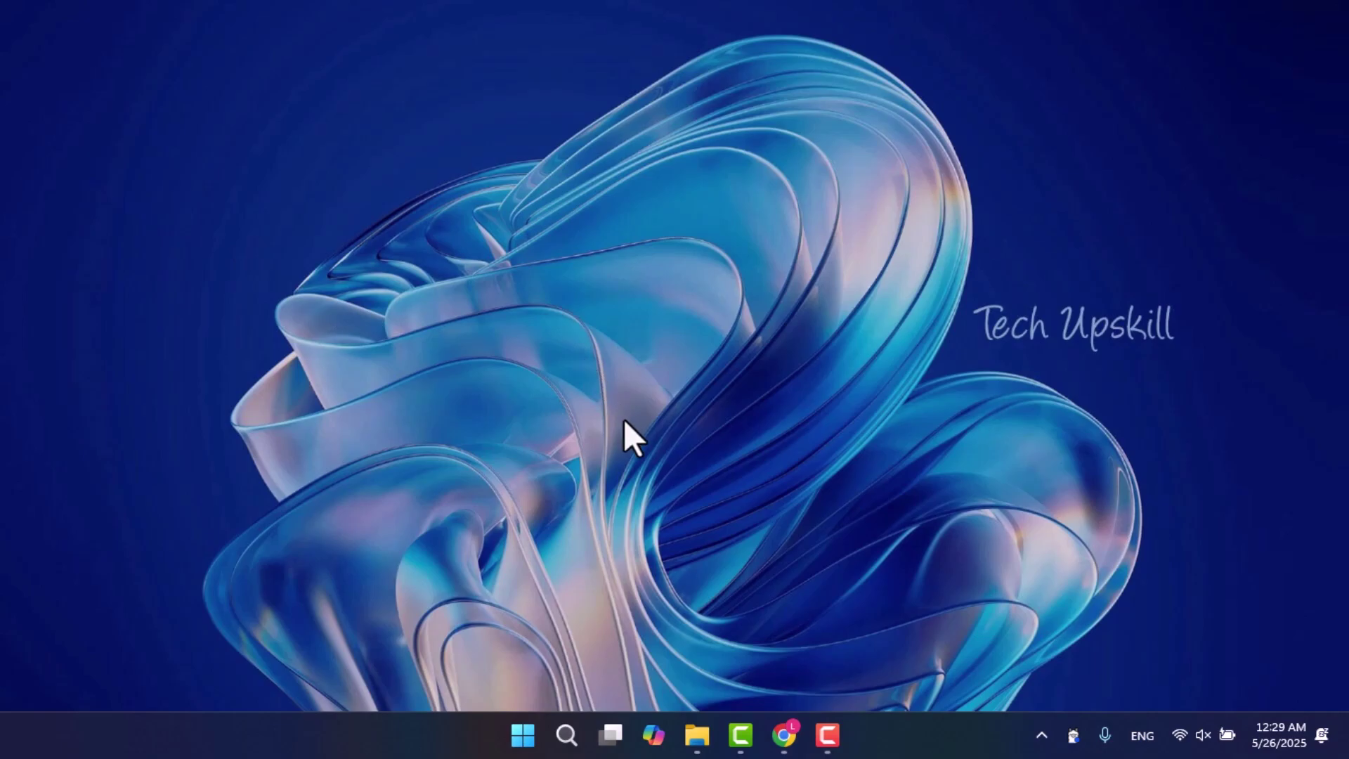
Search Google in Chrome for myandroid.org and open the MyAndroid emulator result
left_click(784, 735)
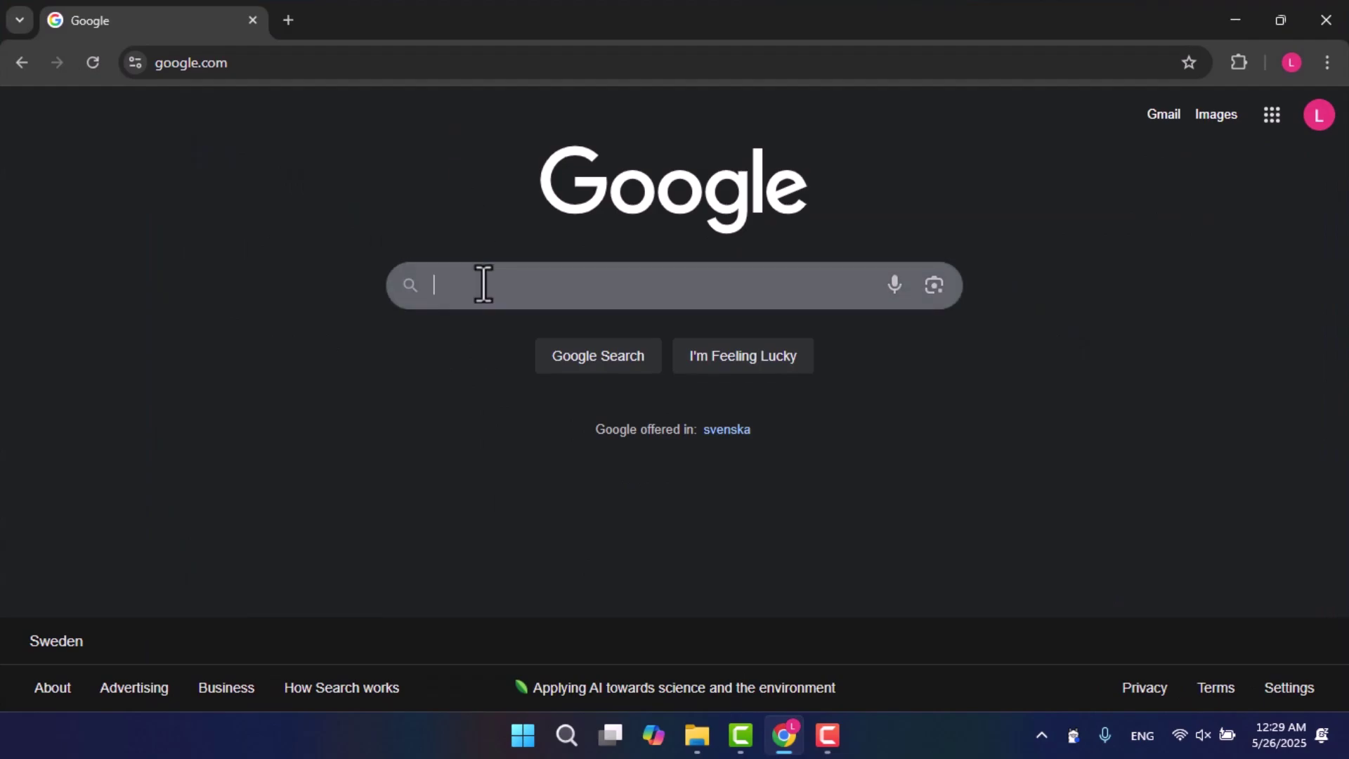
type("mya")
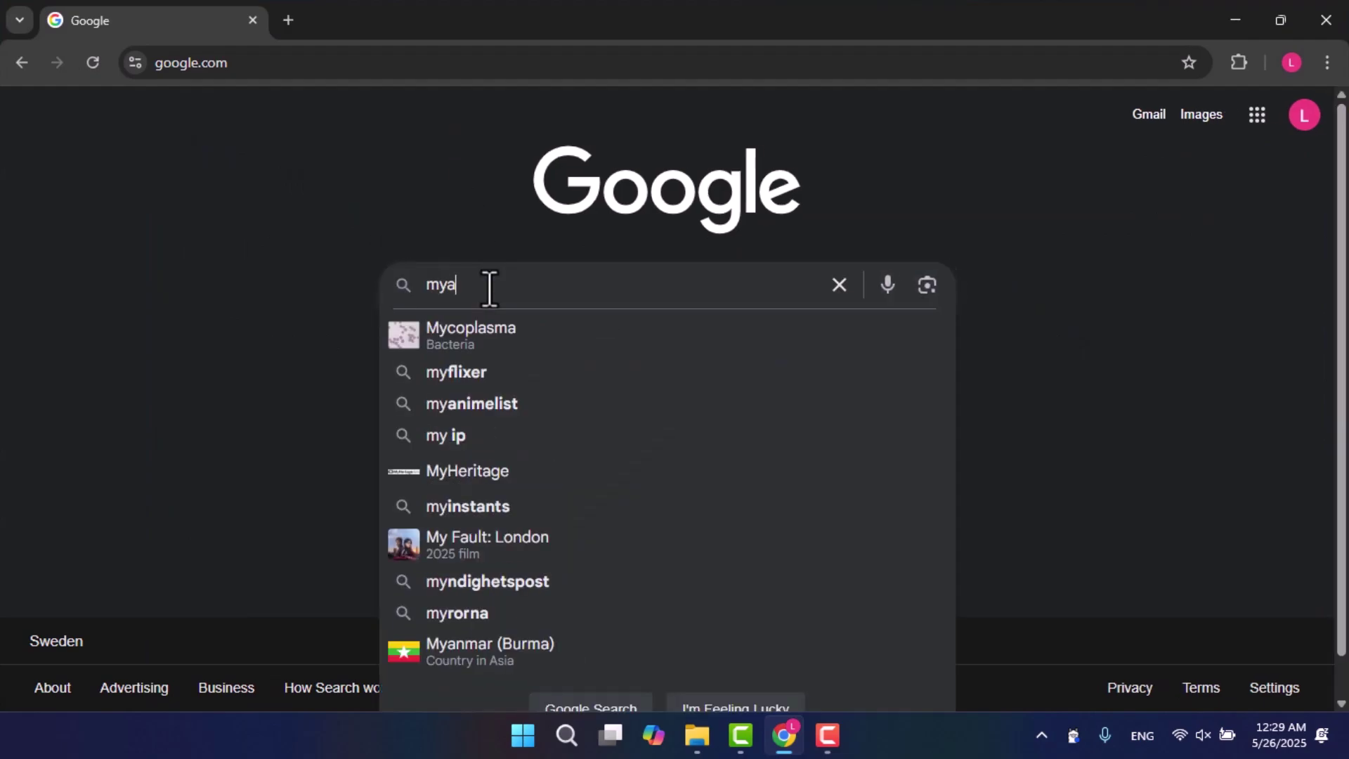
type("ndroid")
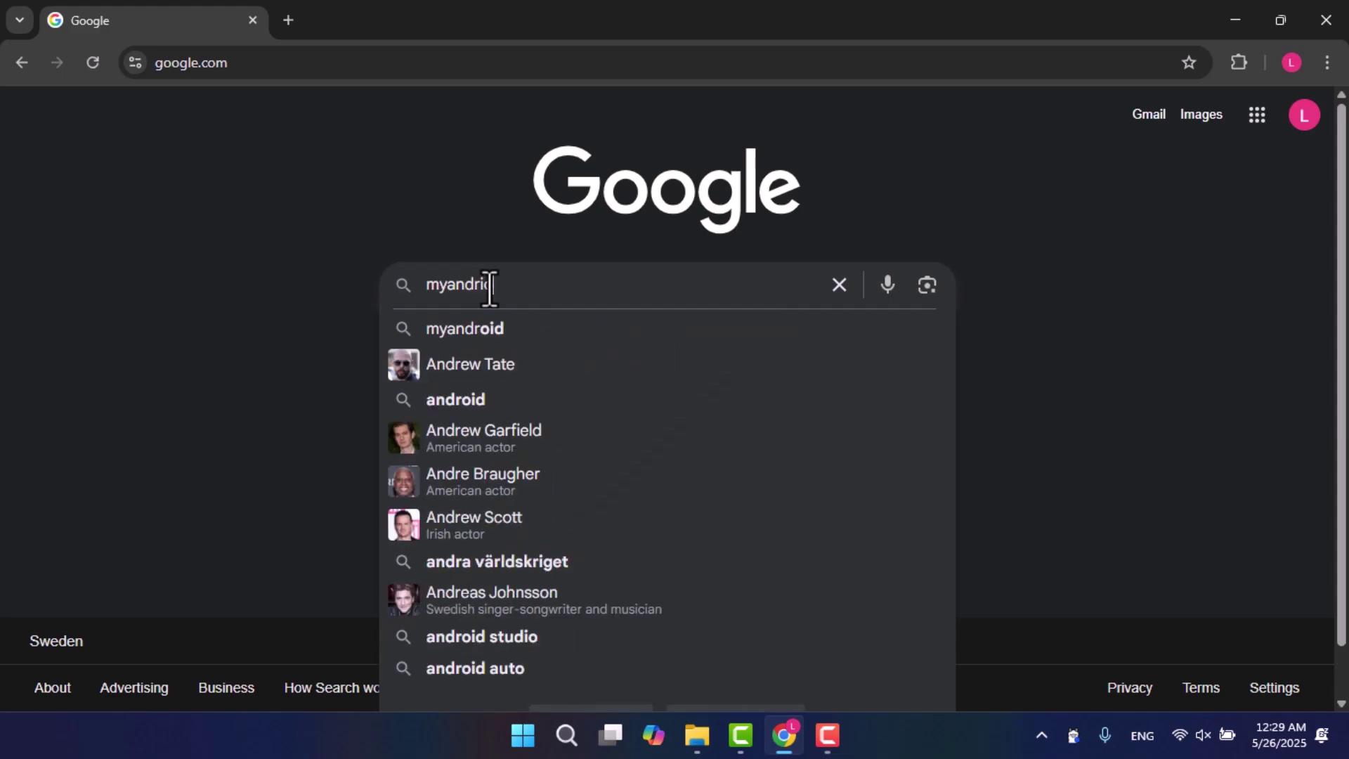
type(".")
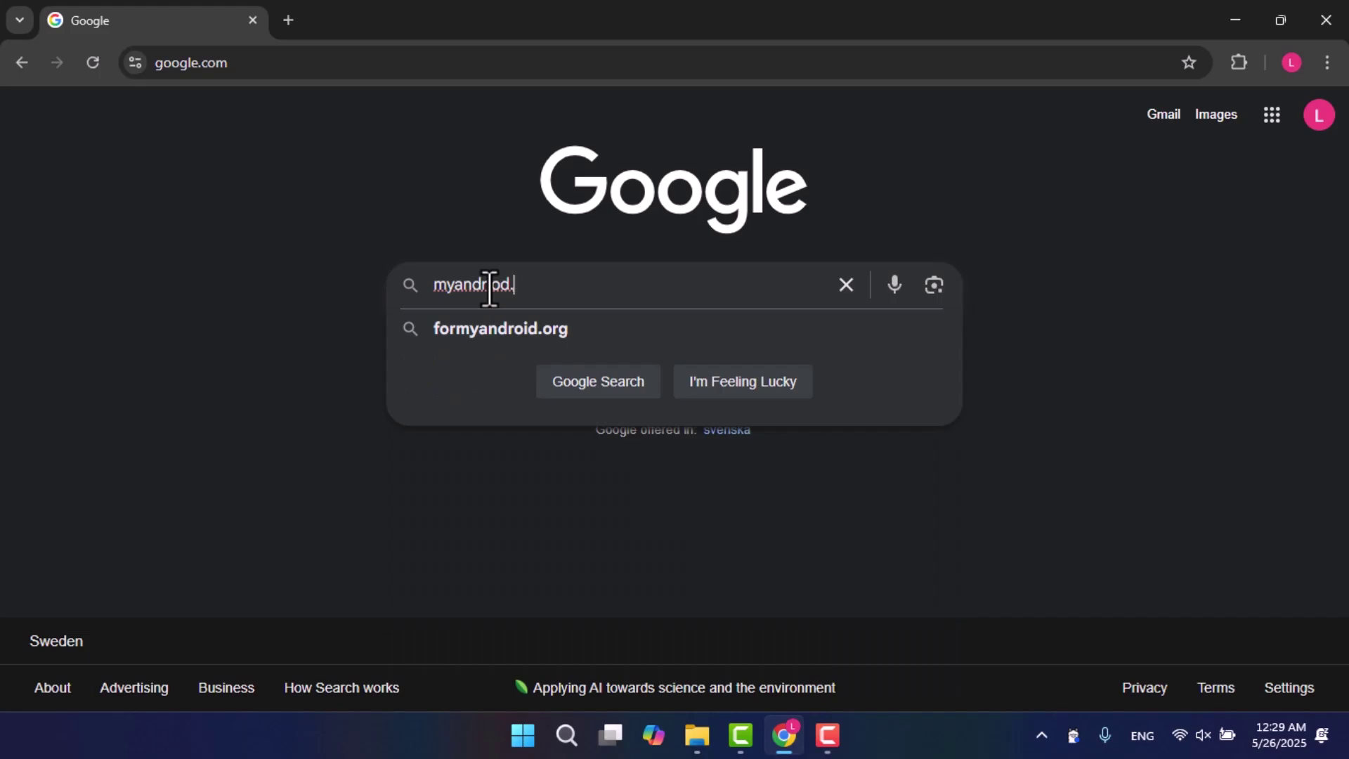
type("org")
key("Return")
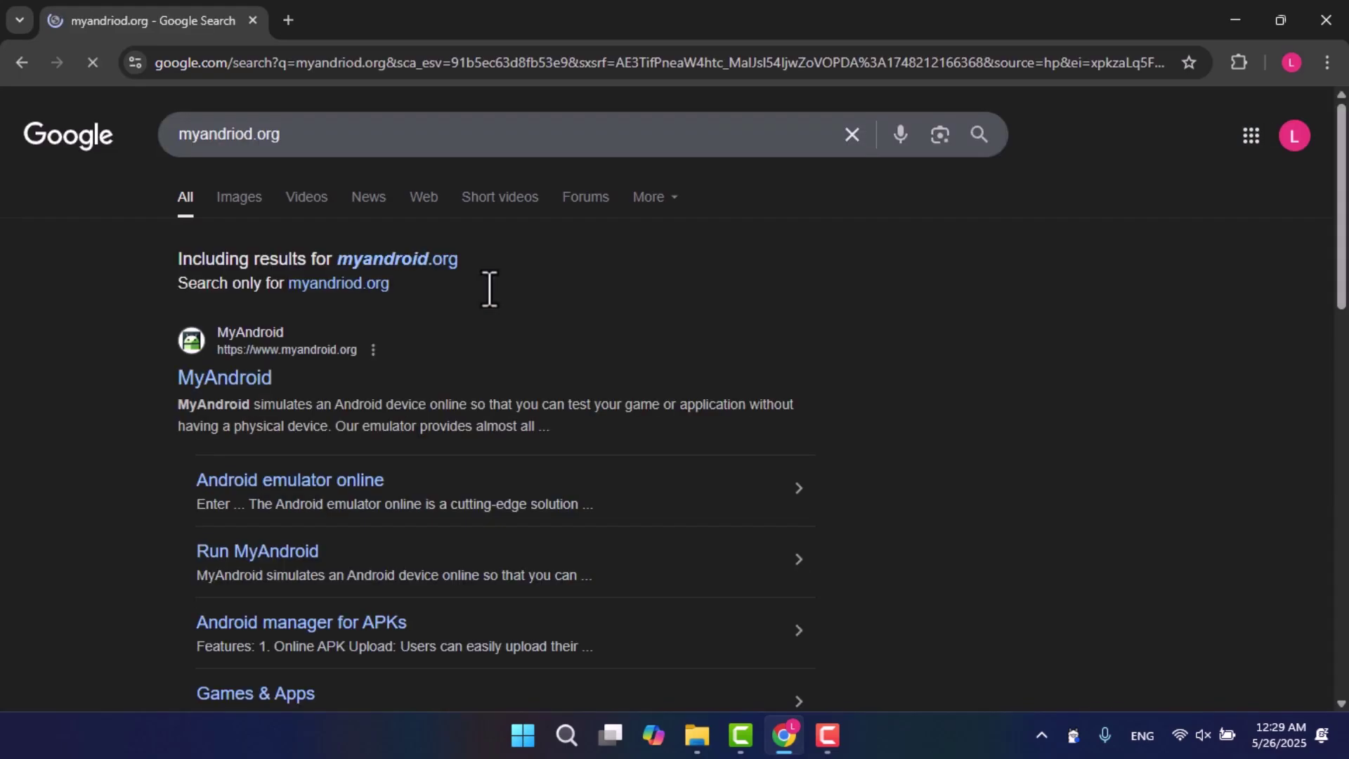
left_click(214, 384)
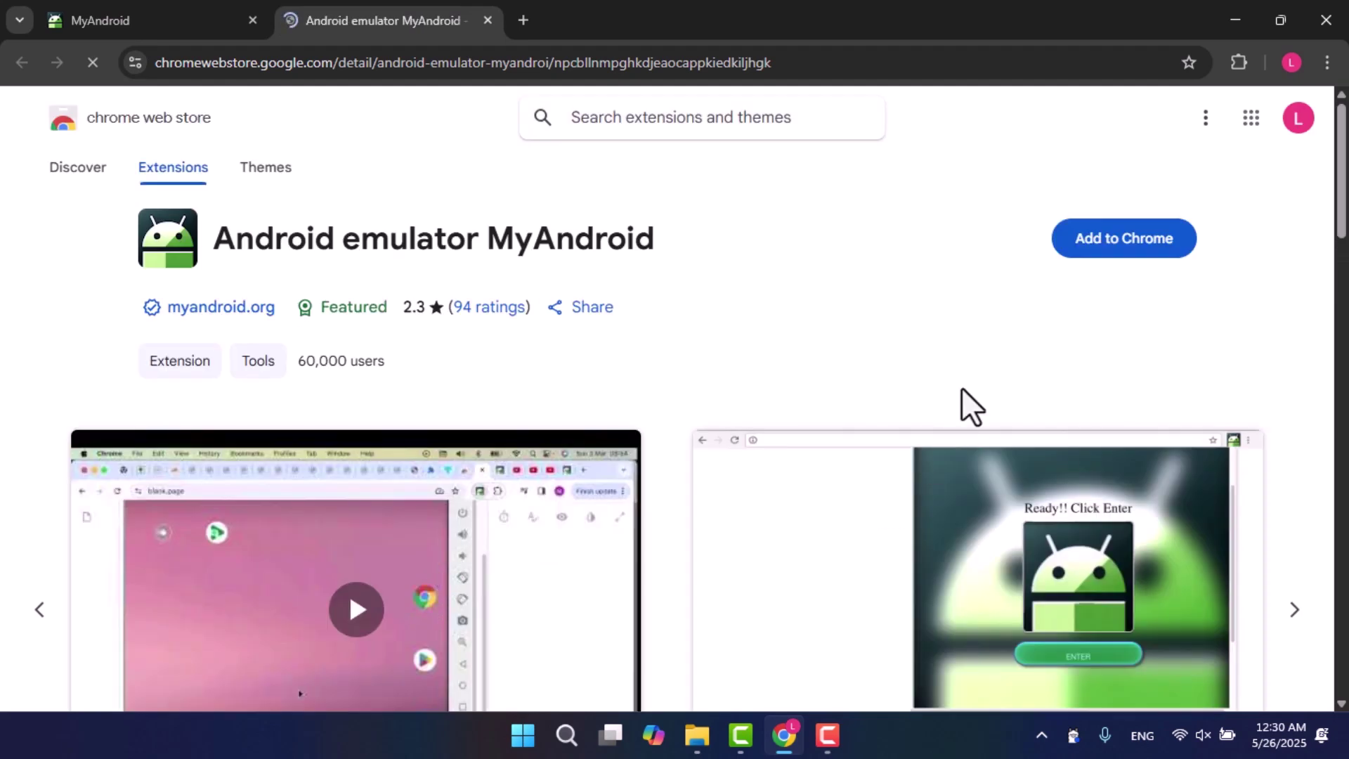
Add the Android emulator MyAndroid extension to Chrome, confirming with Add extension
left_click(1133, 253)
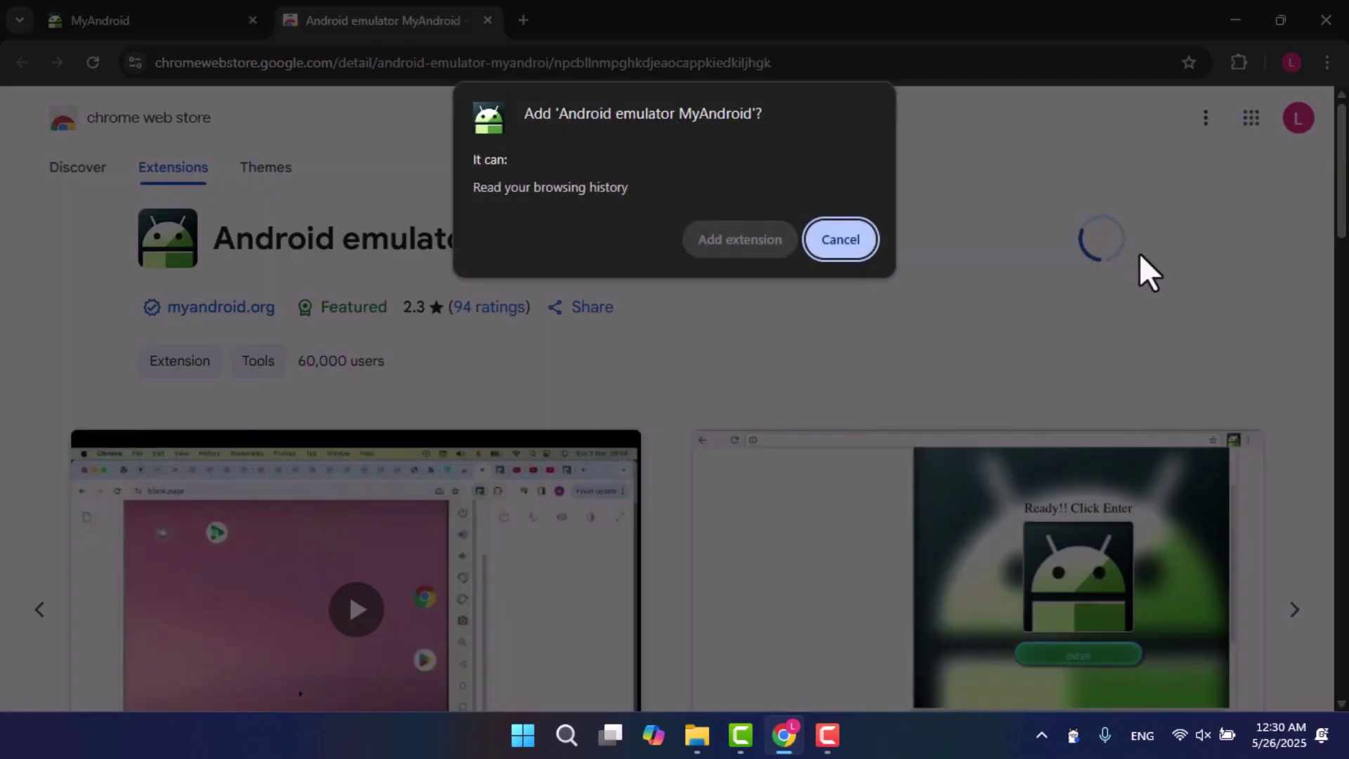
left_click(718, 245)
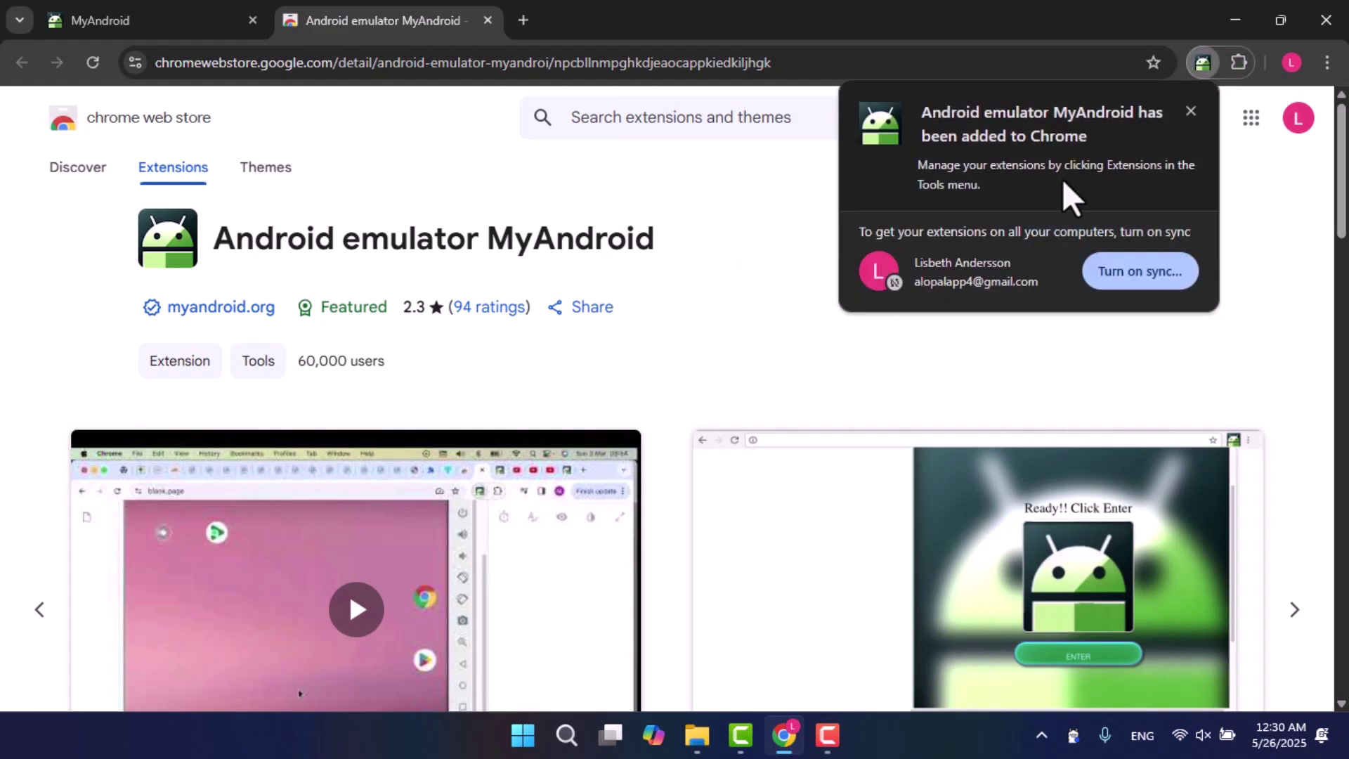
Open the MyAndroid extension panel and run the Android emulator inside it
left_click(1201, 61)
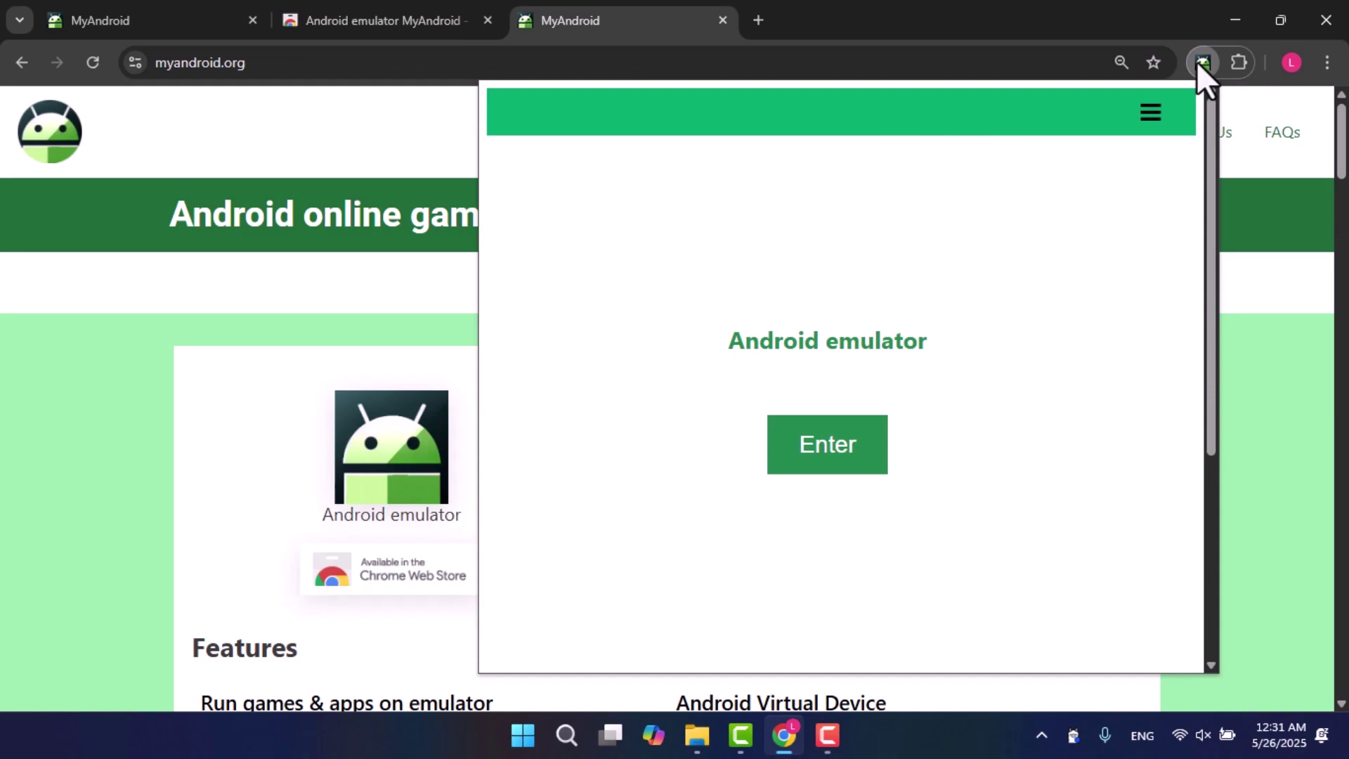
left_click(845, 464)
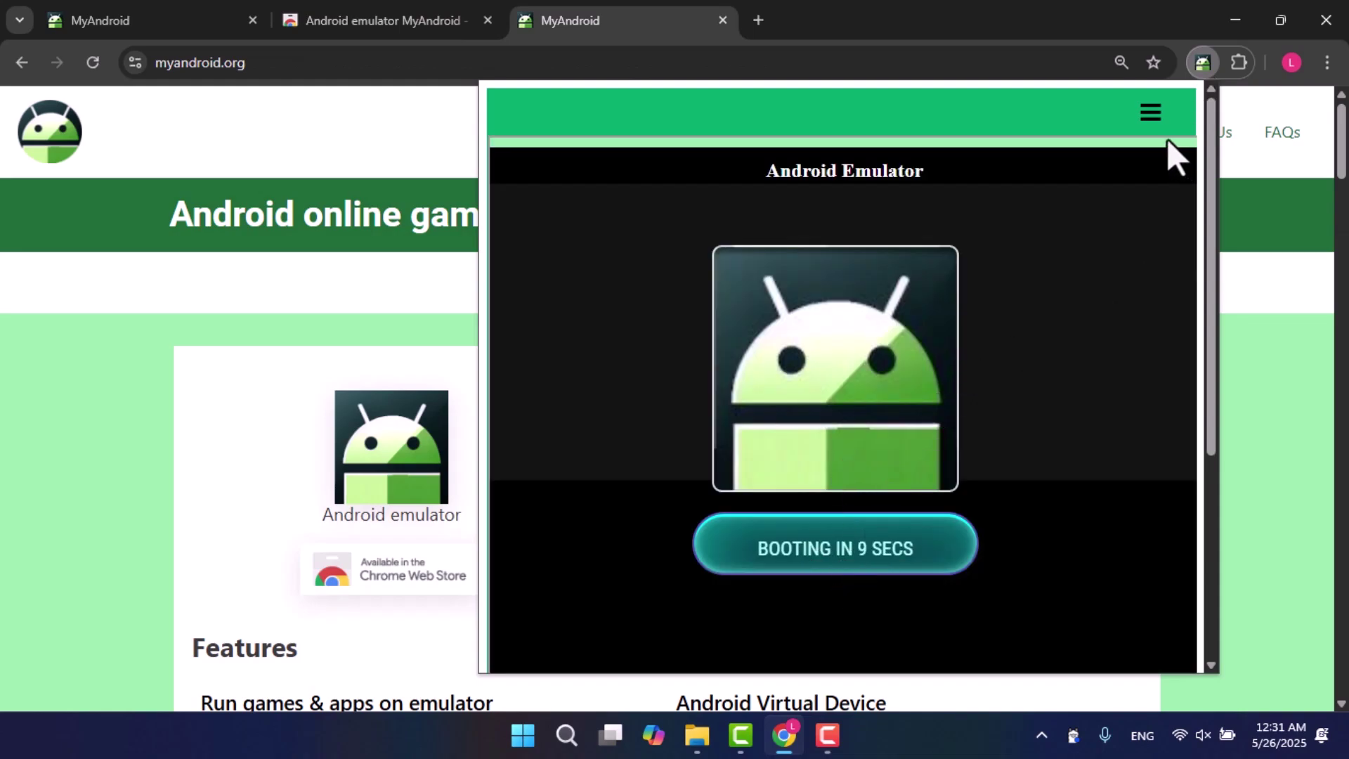
left_click(1154, 115)
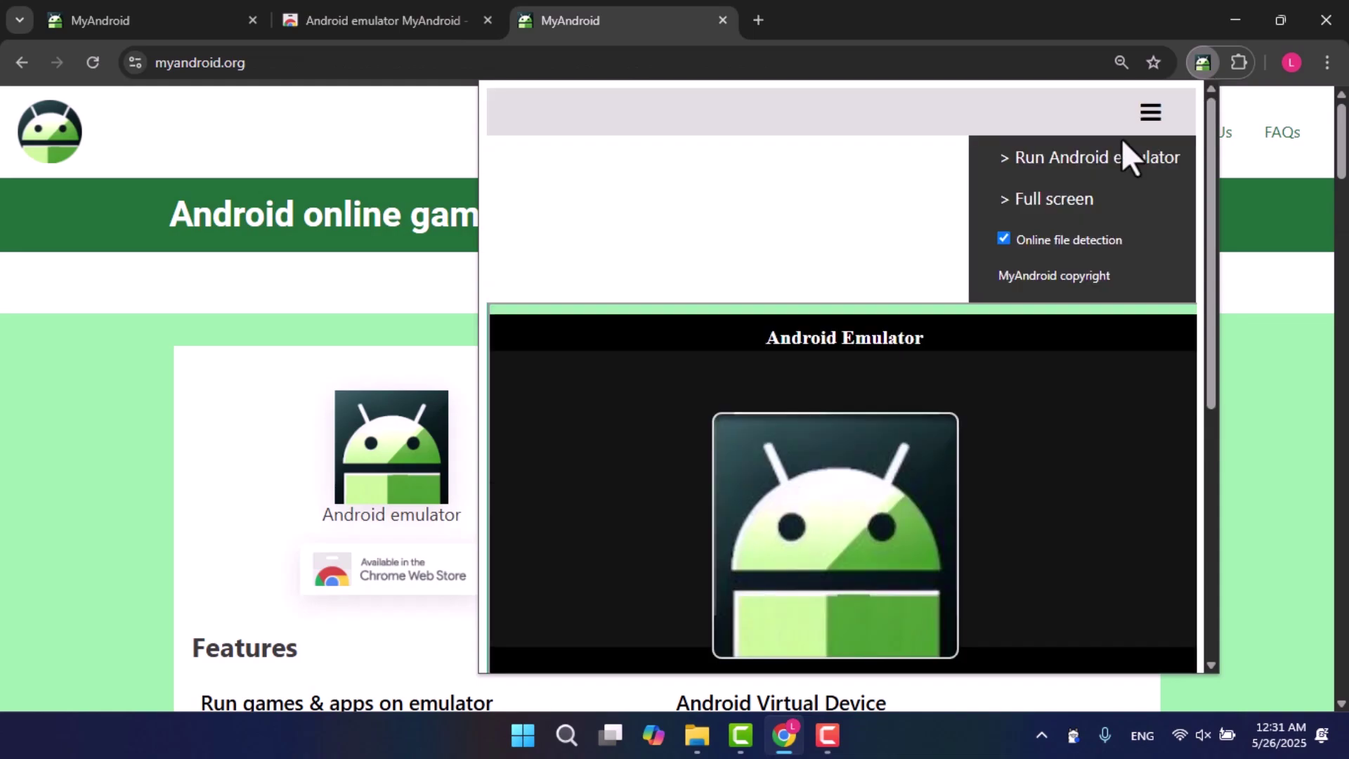
left_click(1075, 160)
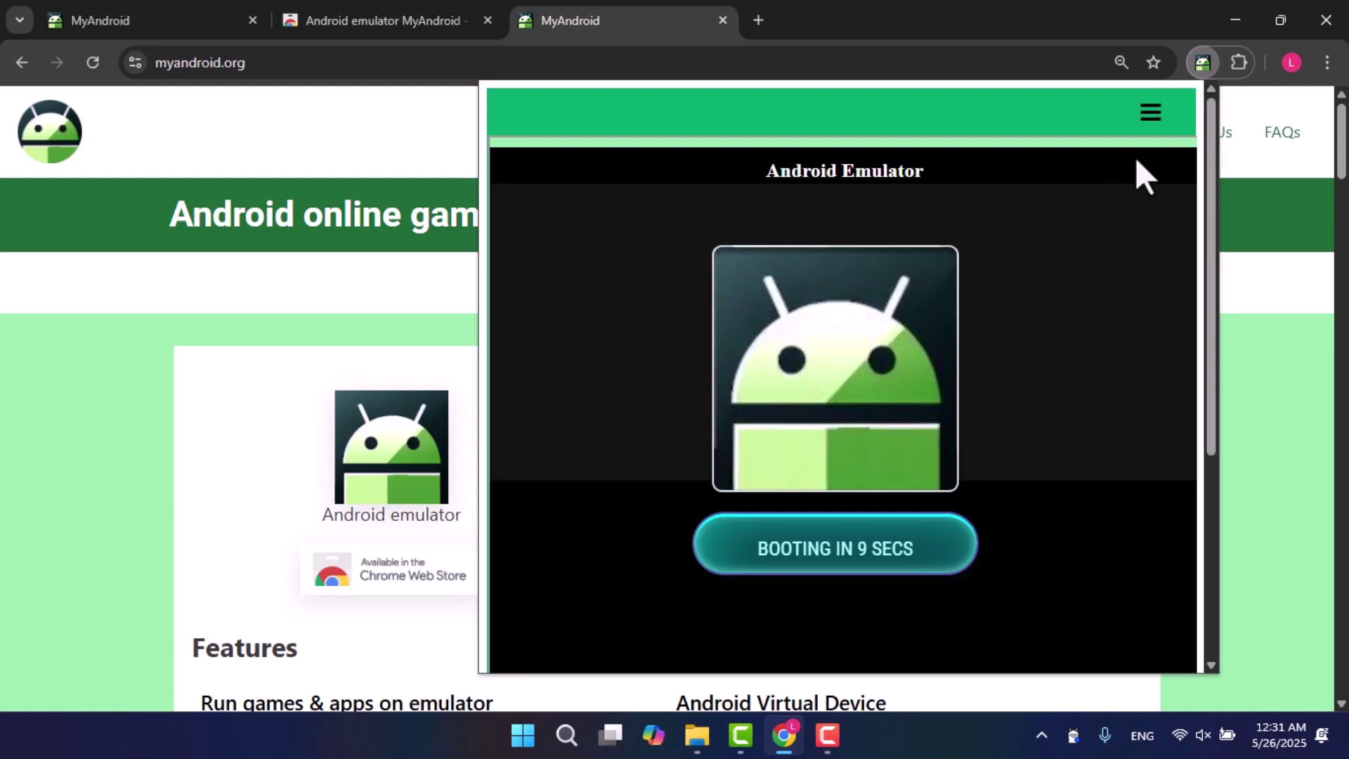
Switch the emulator to Full screen in its own new tab
left_click(1147, 119)
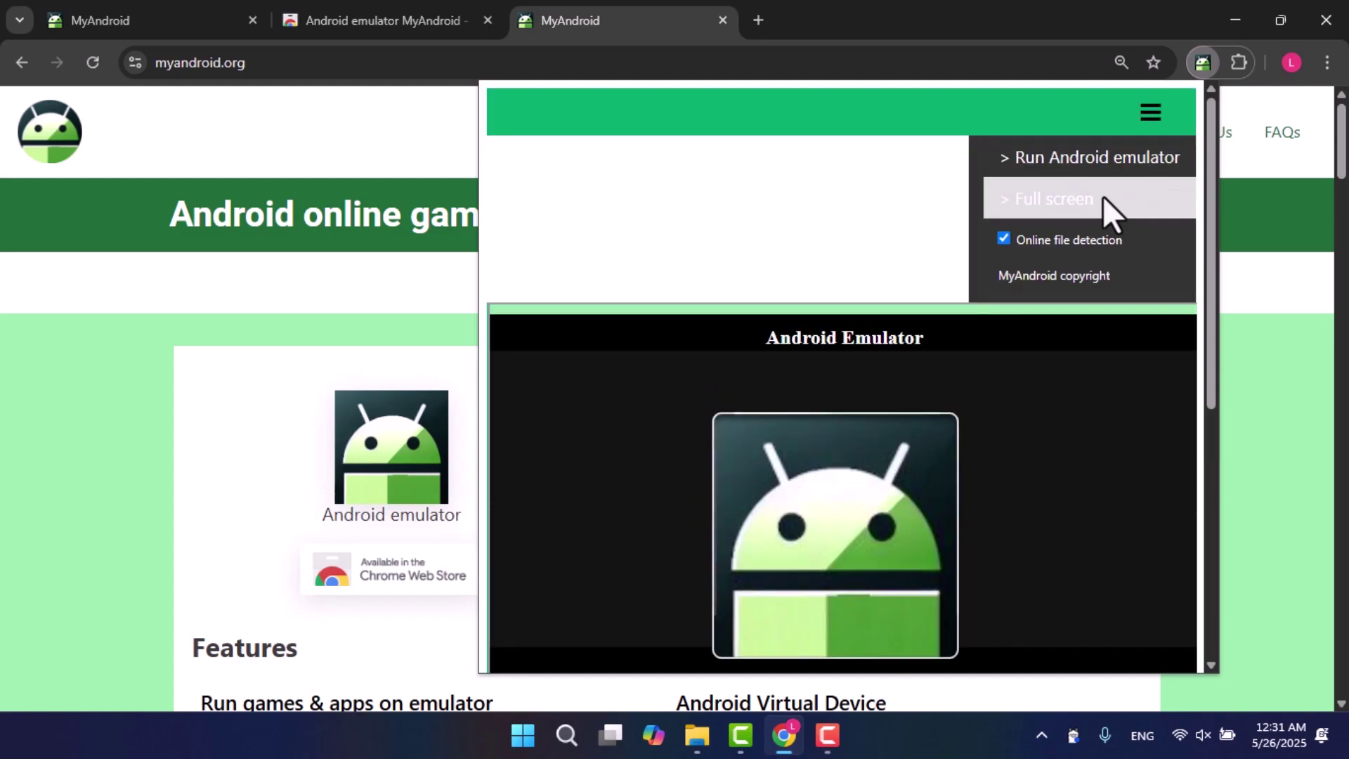
left_click(1102, 197)
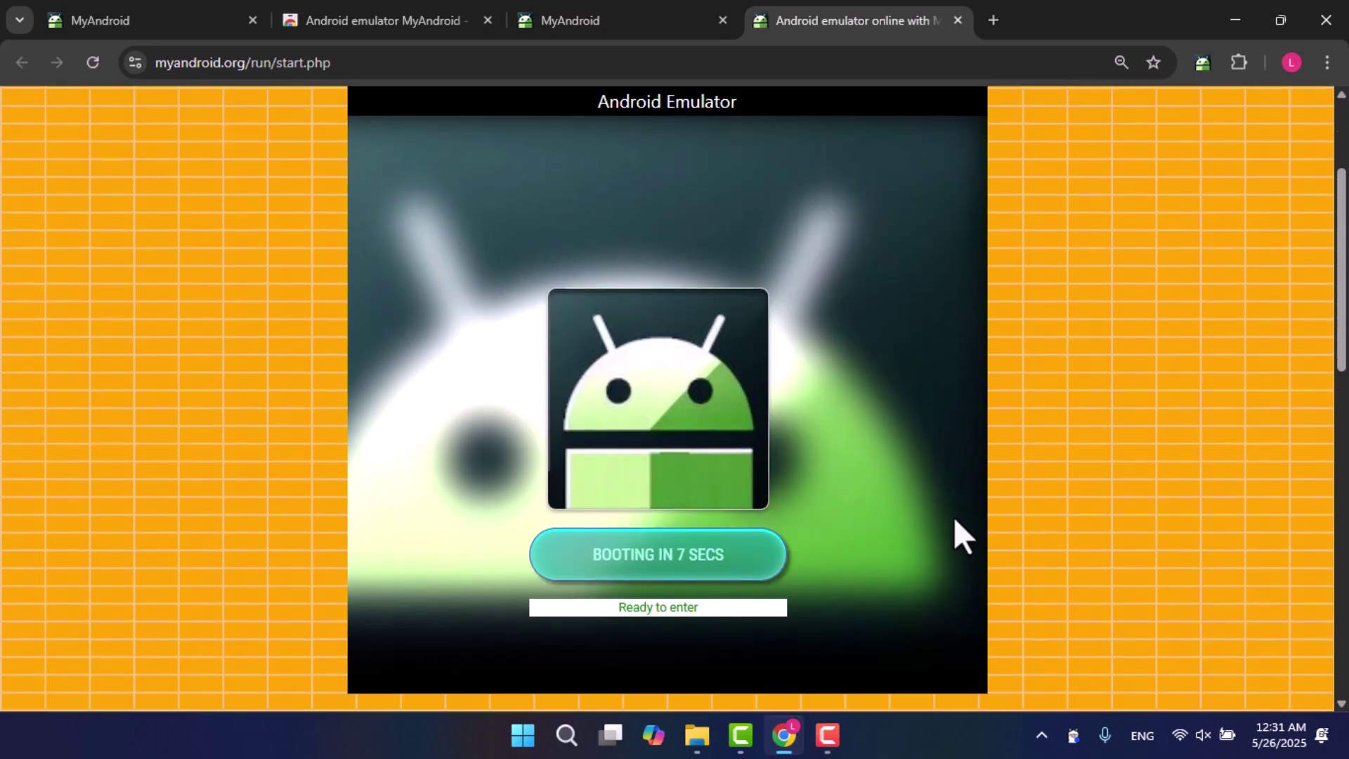
scroll(1344, 348, "up", 1)
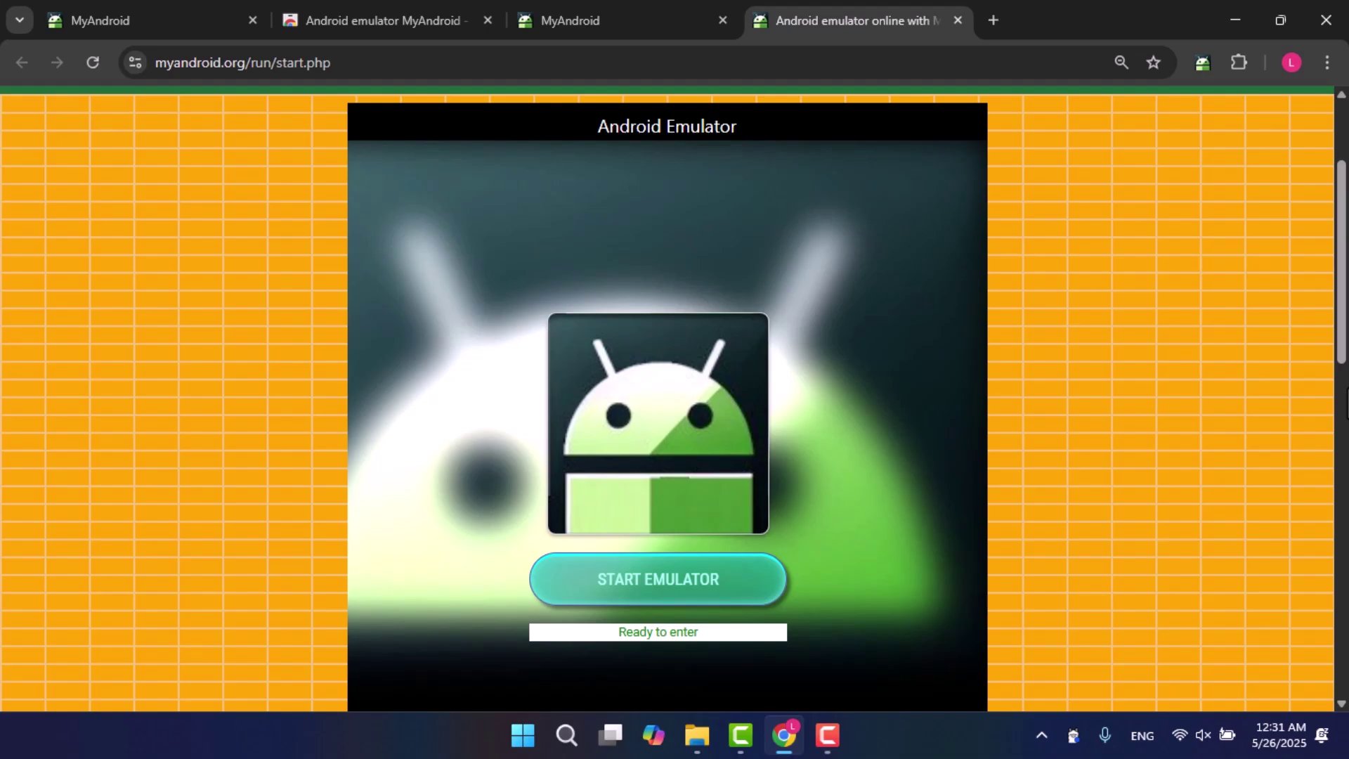
Start the ready emulator and let the Game player boot to the Android home screen
left_click(724, 588)
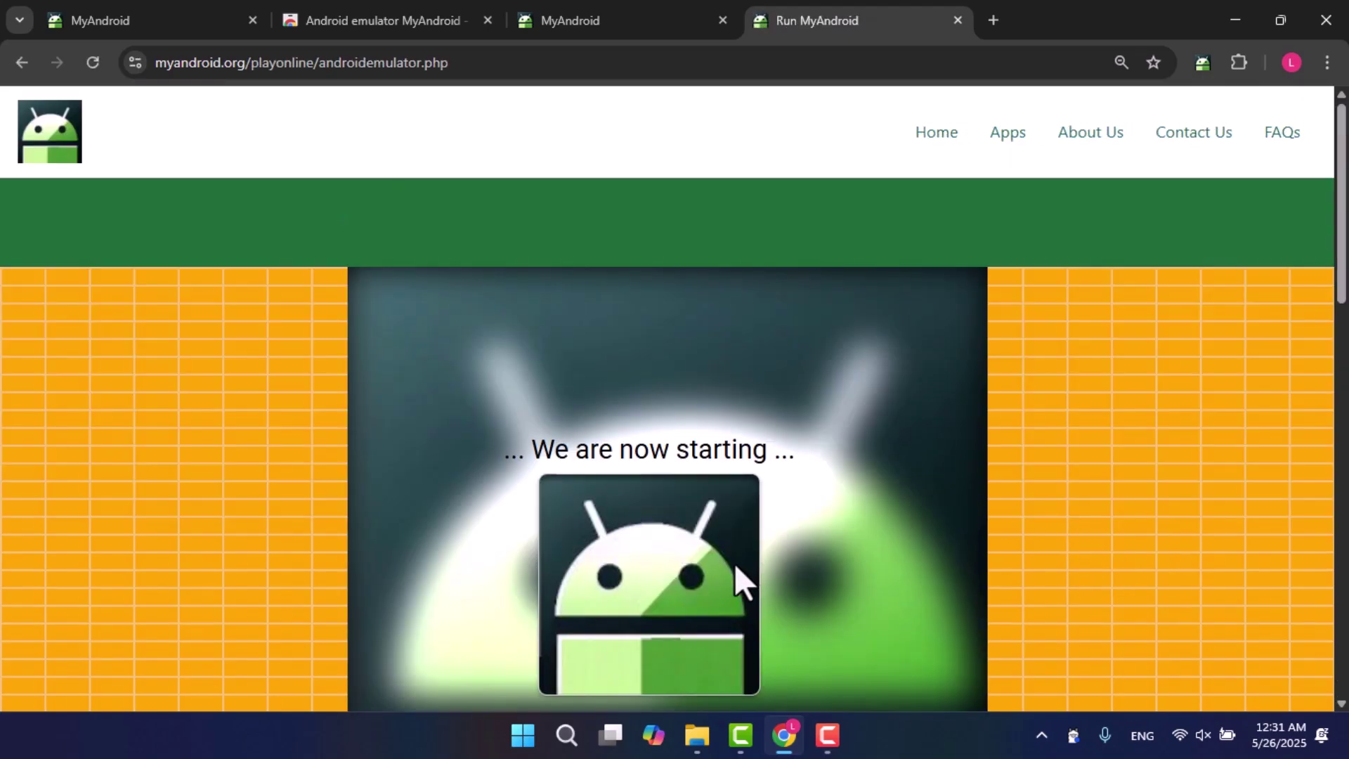
left_click_drag(1344, 253, 1345, 311)
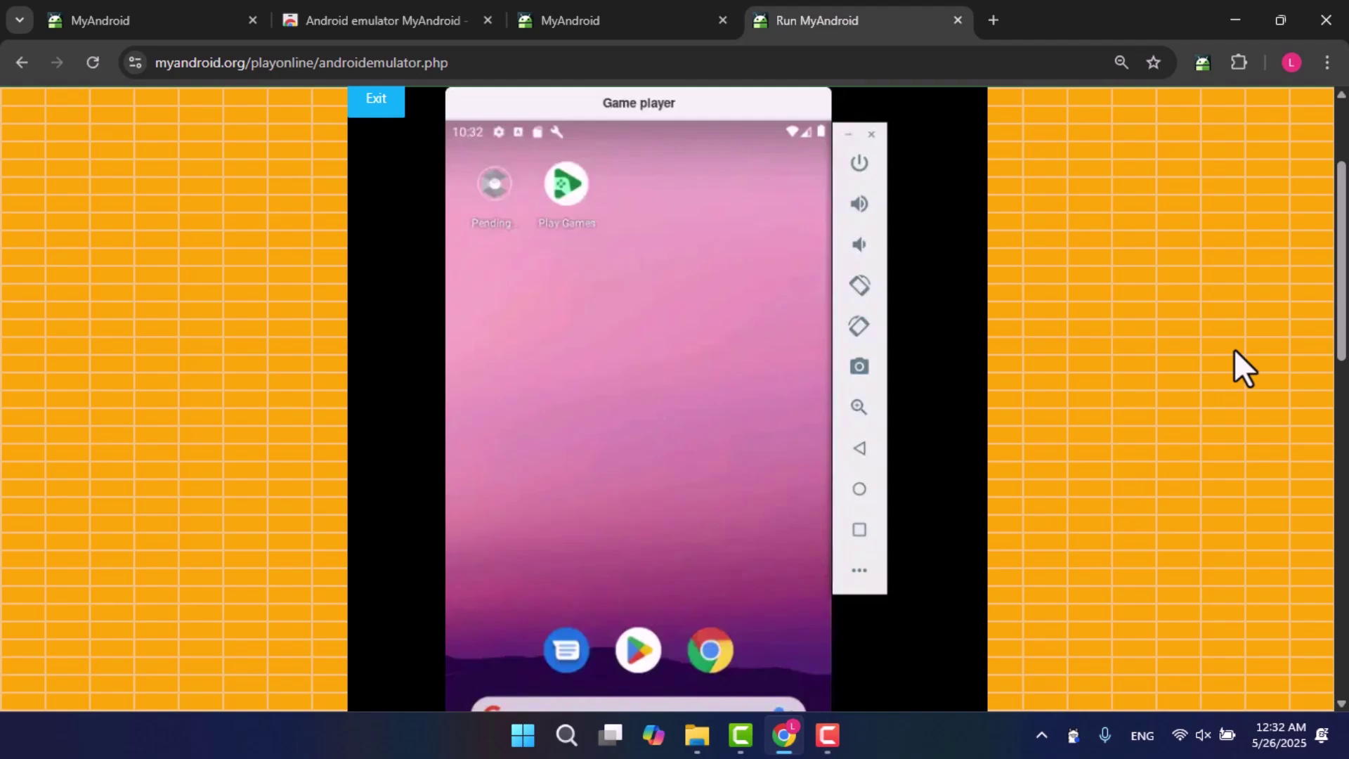
Open the Play Store and sign in with the Google account's e-mail, then begin the password
left_click(641, 651)
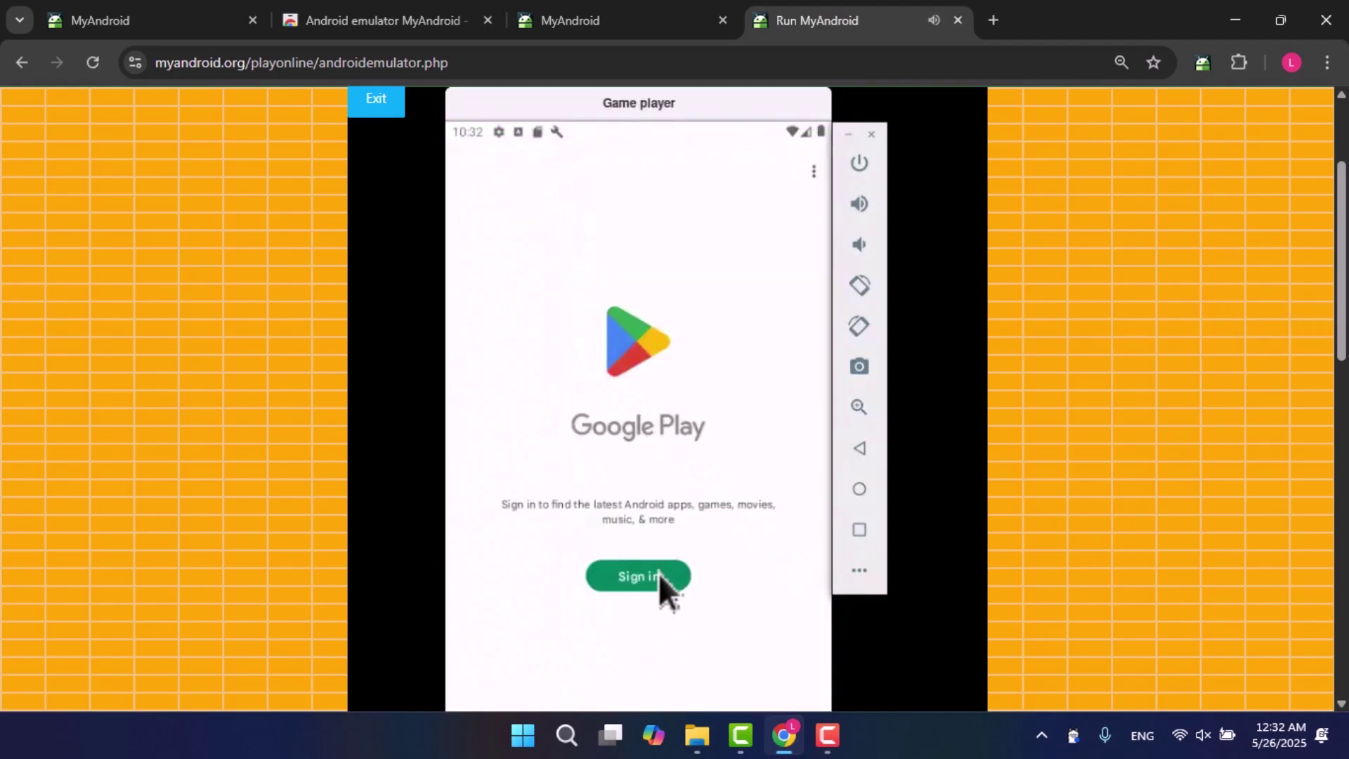
left_click(655, 582)
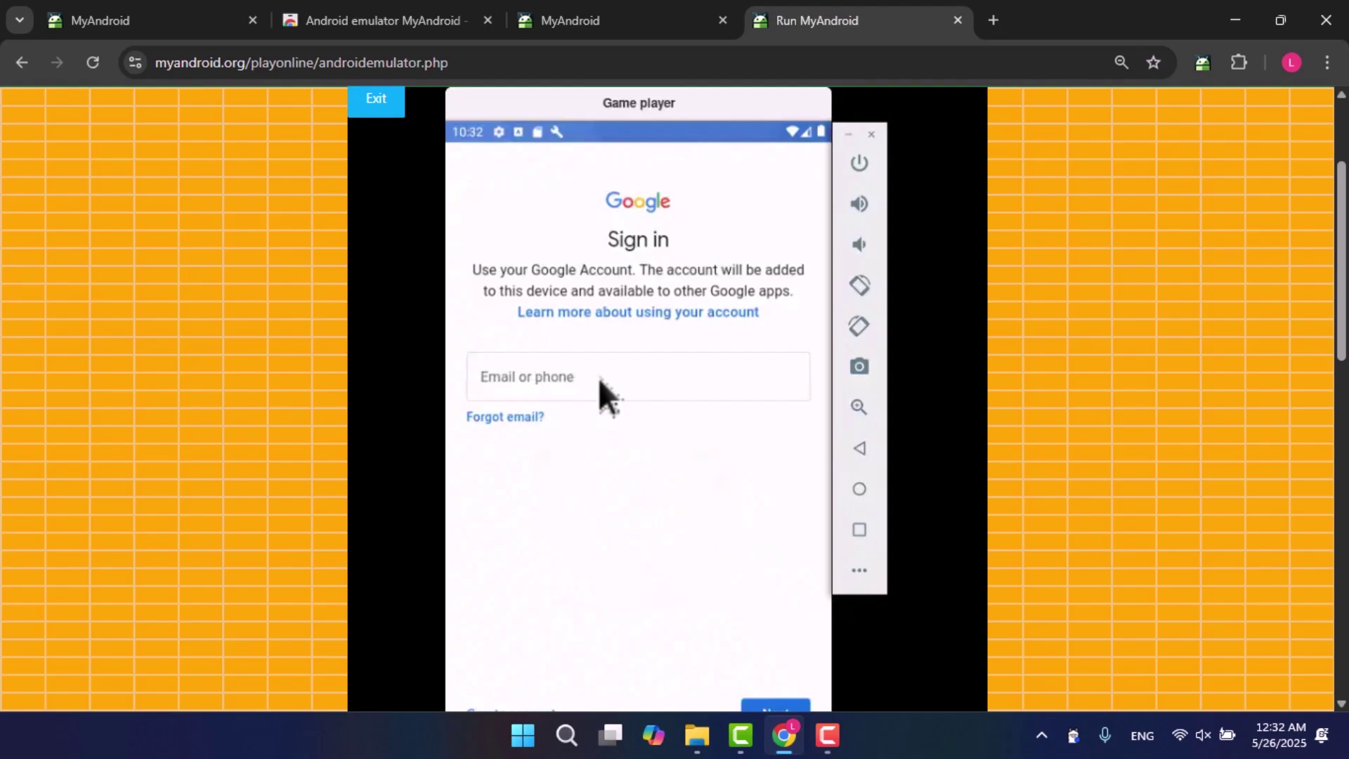
left_click(601, 382)
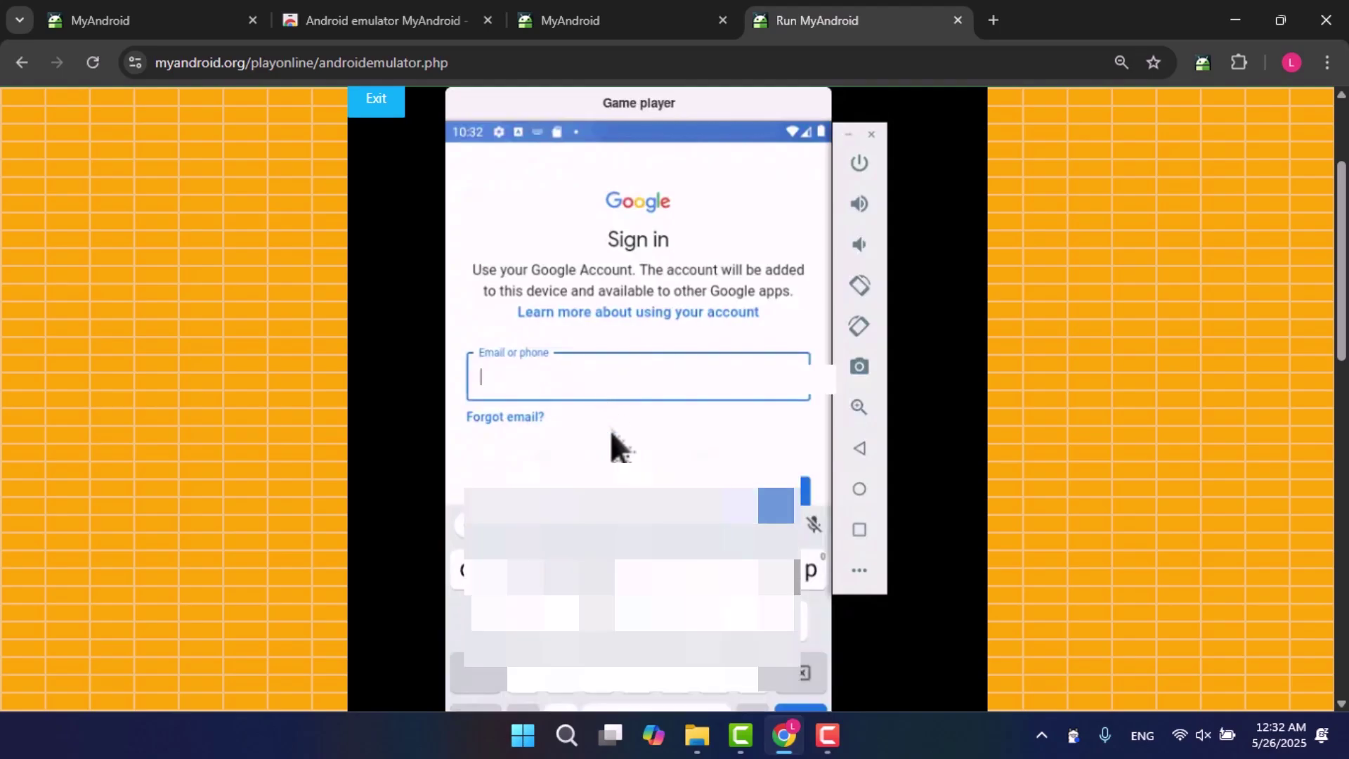
type("uthi")
left_click(484, 683)
left_click(491, 691)
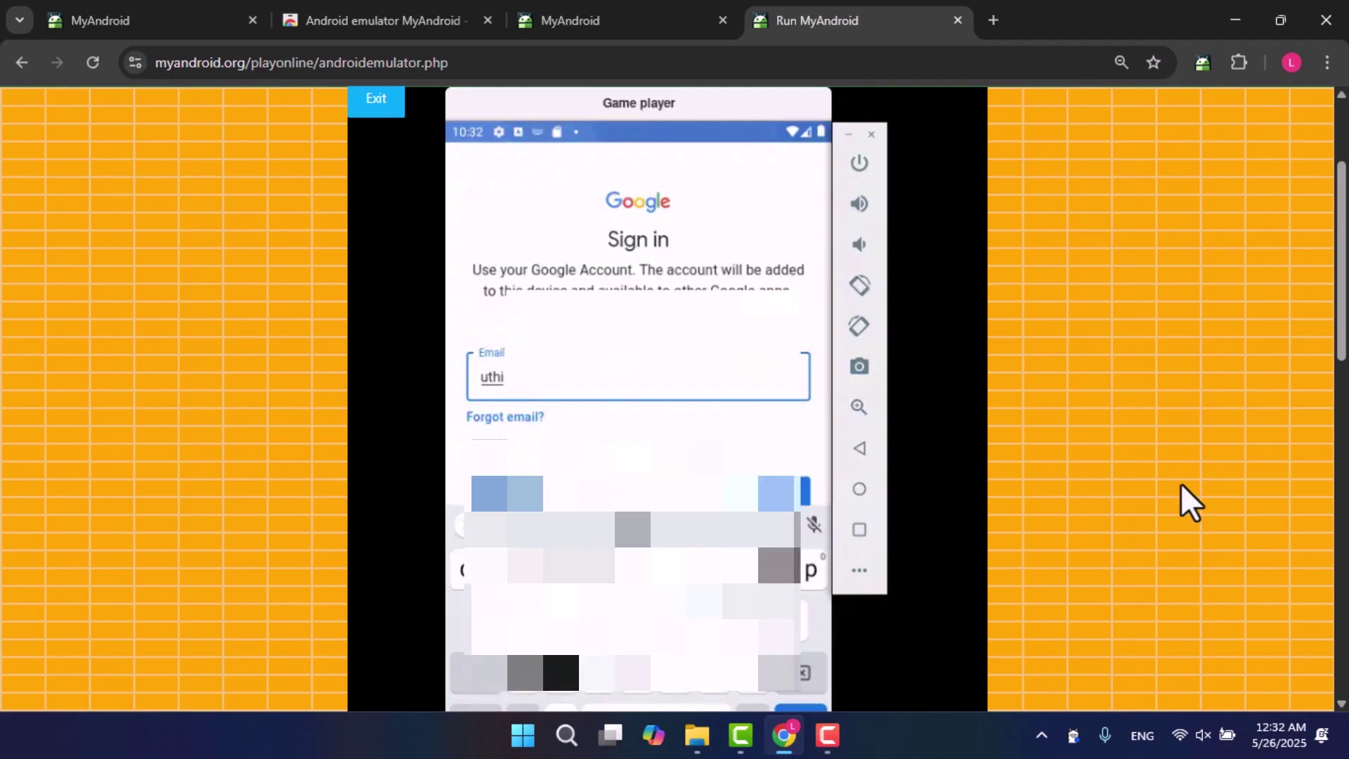
scroll(1340, 341, "down", 1)
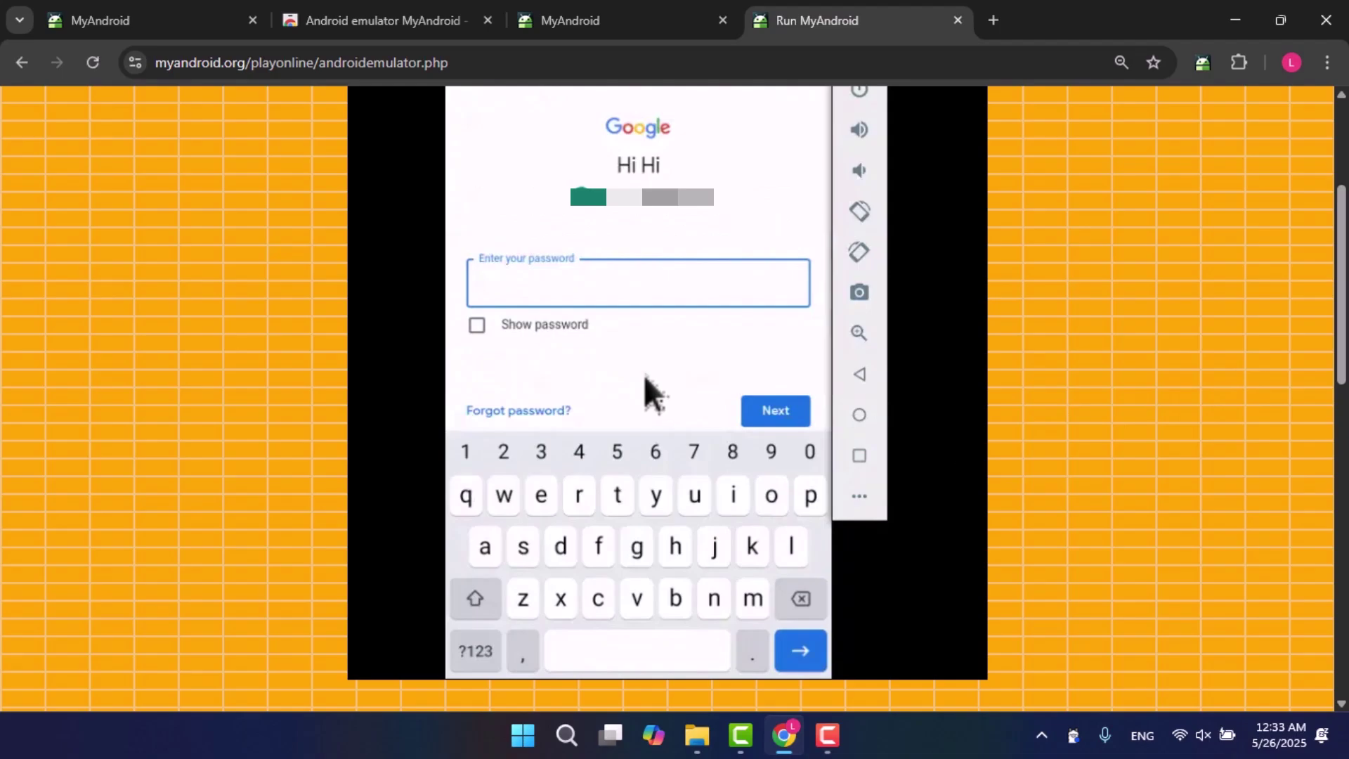
left_click(662, 496)
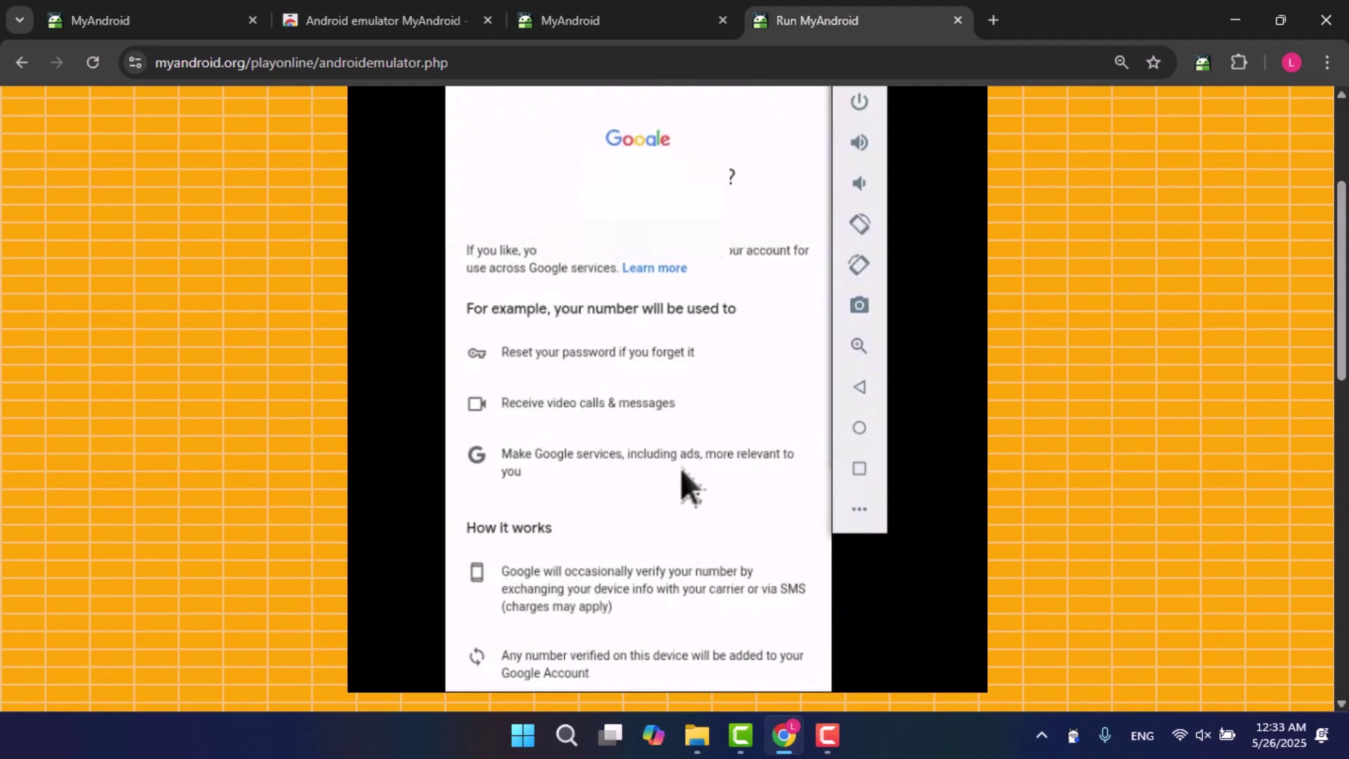
Swipe through the Google setup screens and switch off Use basic device backup
left_click_drag(680, 481, 696, 127)
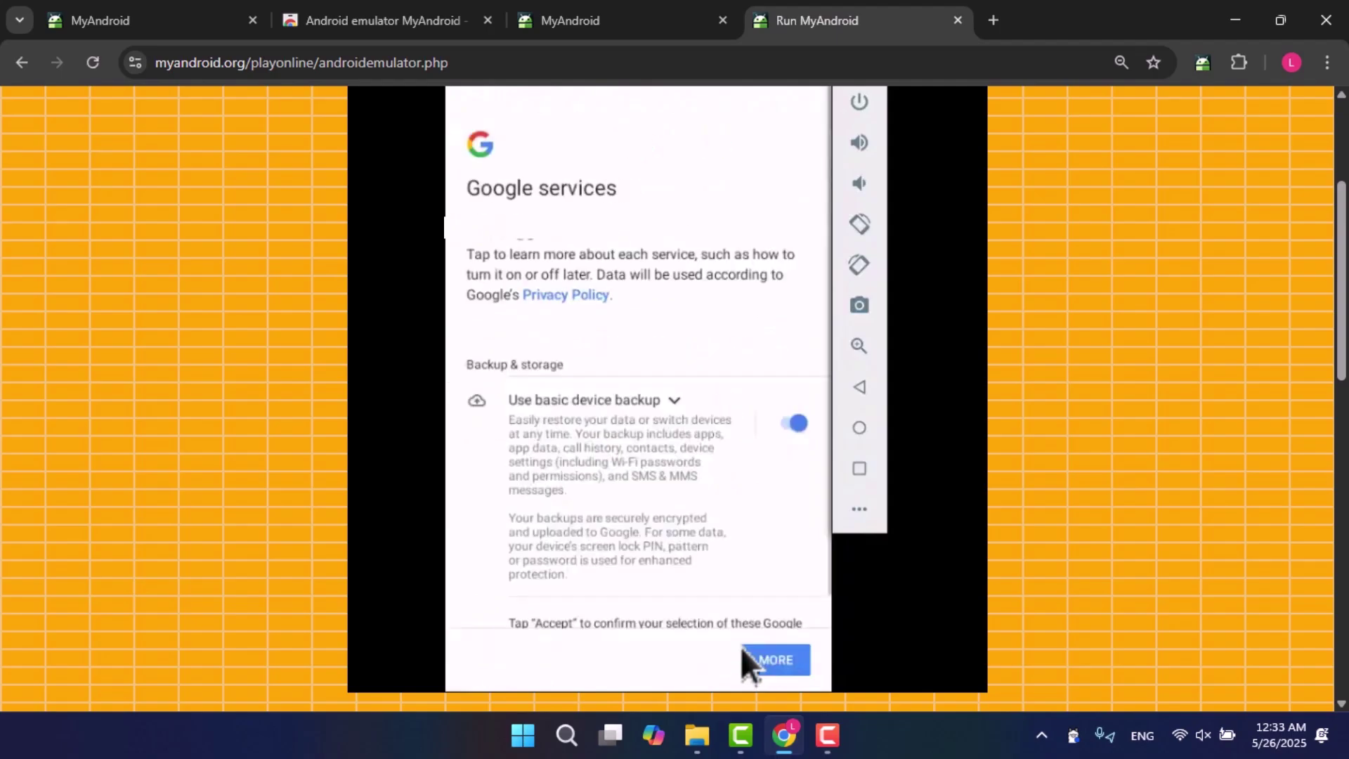
left_click(788, 427)
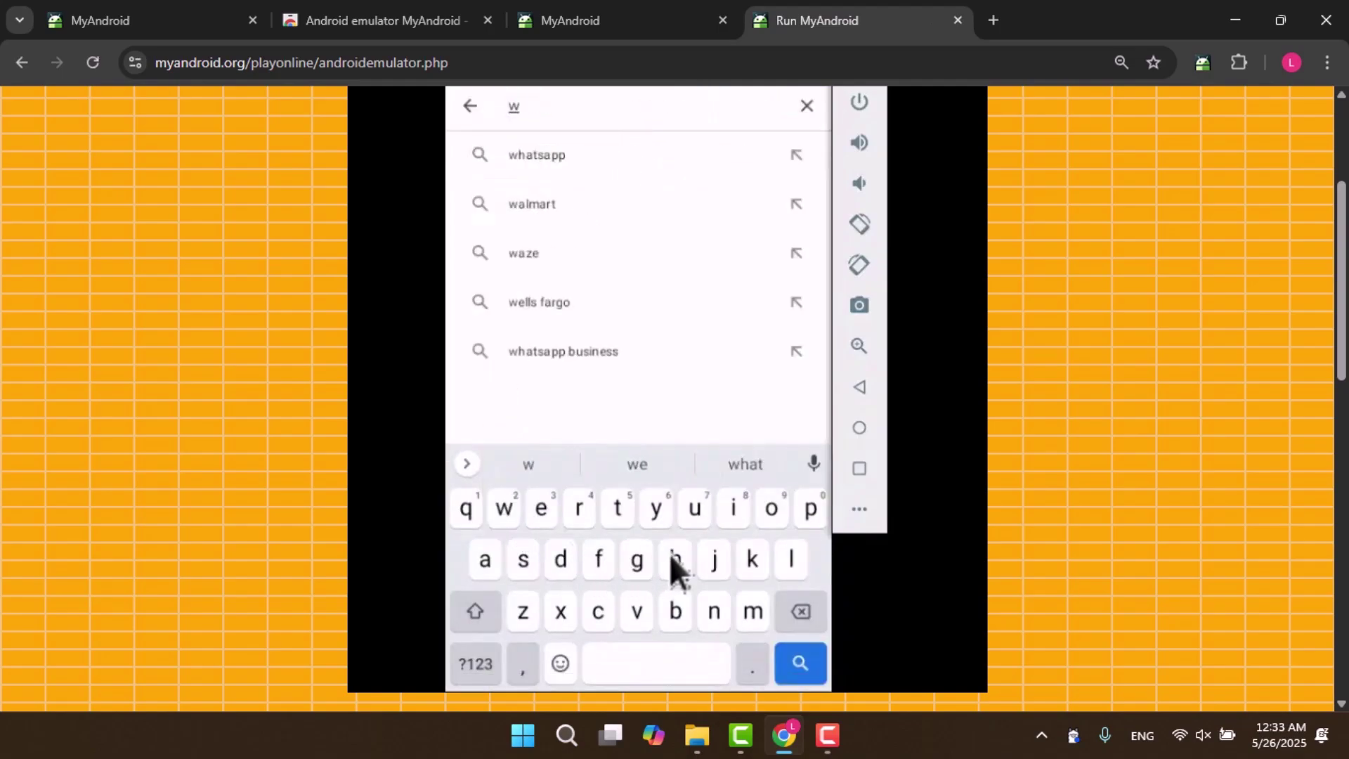
Search 'wh' in the Play Store and install WhatsApp Messenger, following its download
left_click(674, 559)
left_click(559, 164)
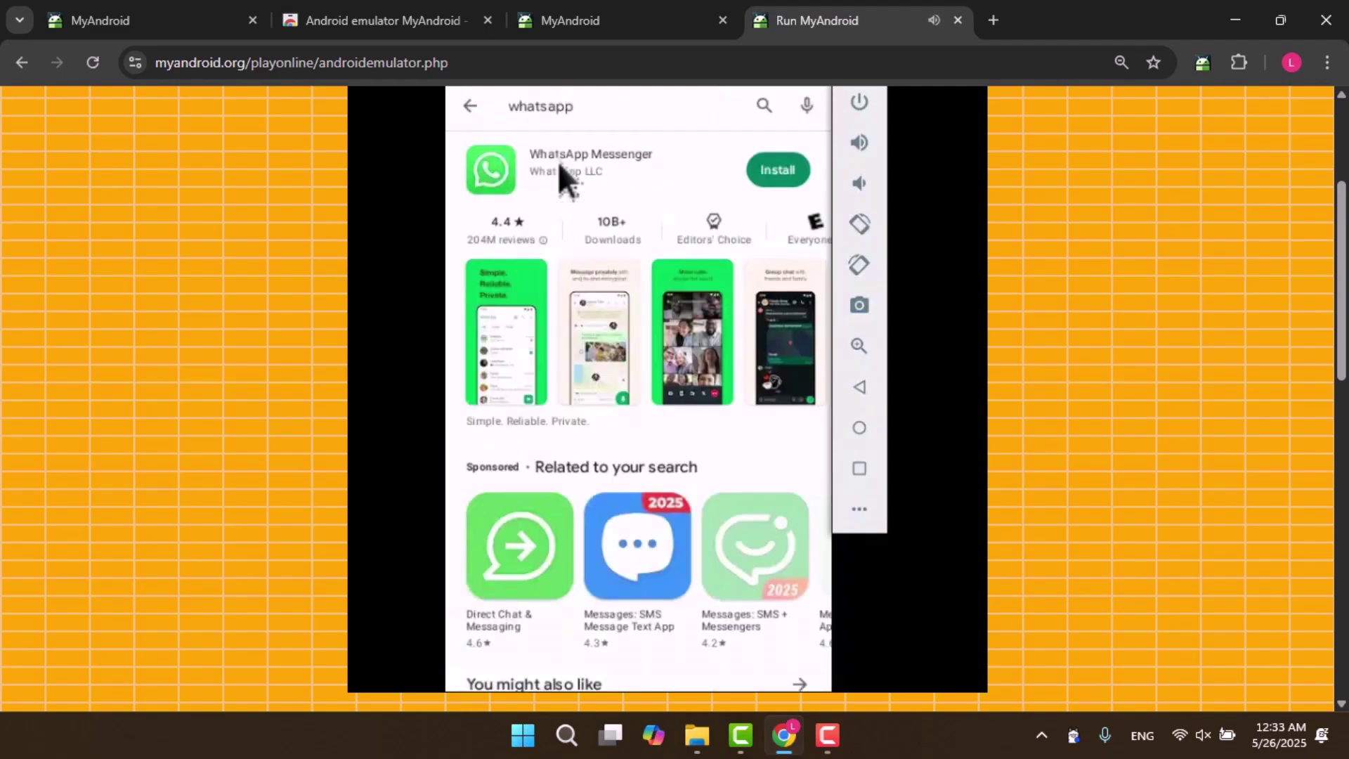
left_click(779, 170)
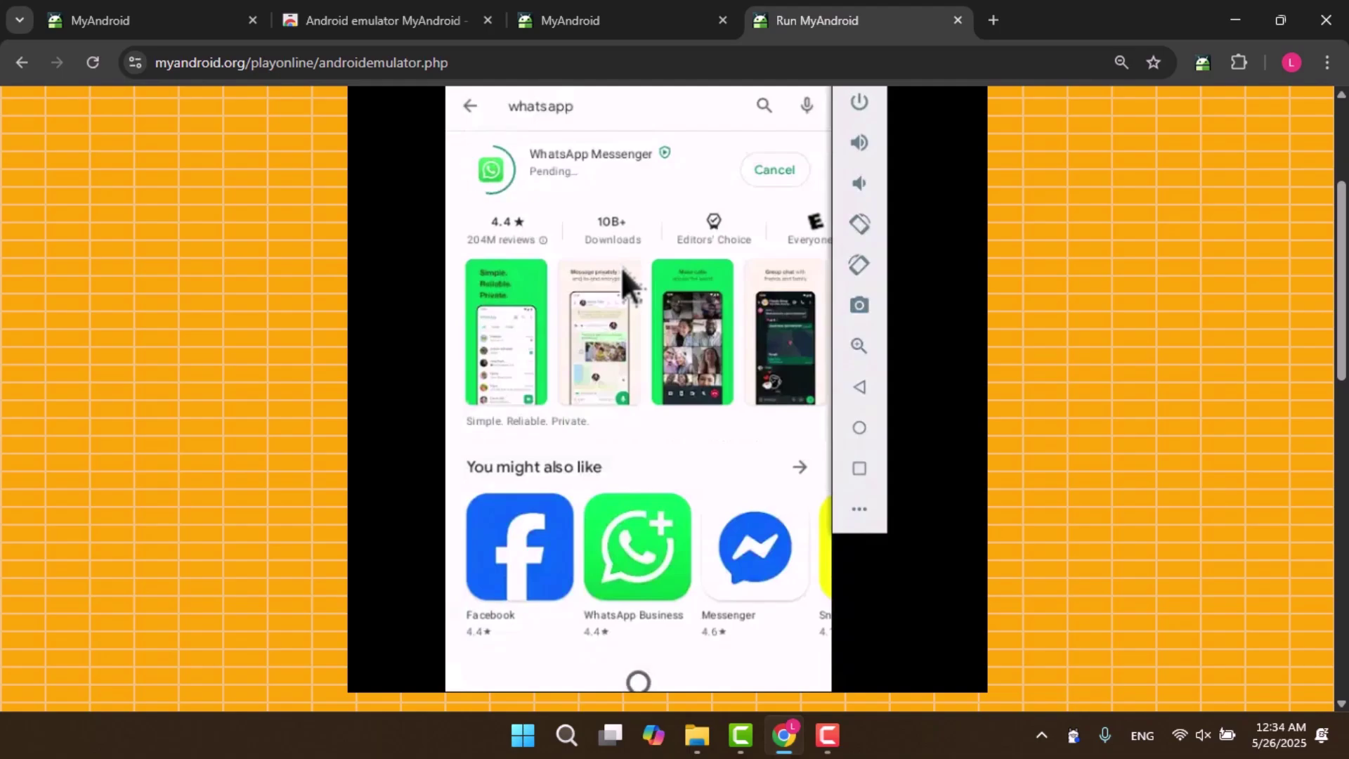
left_click(567, 425)
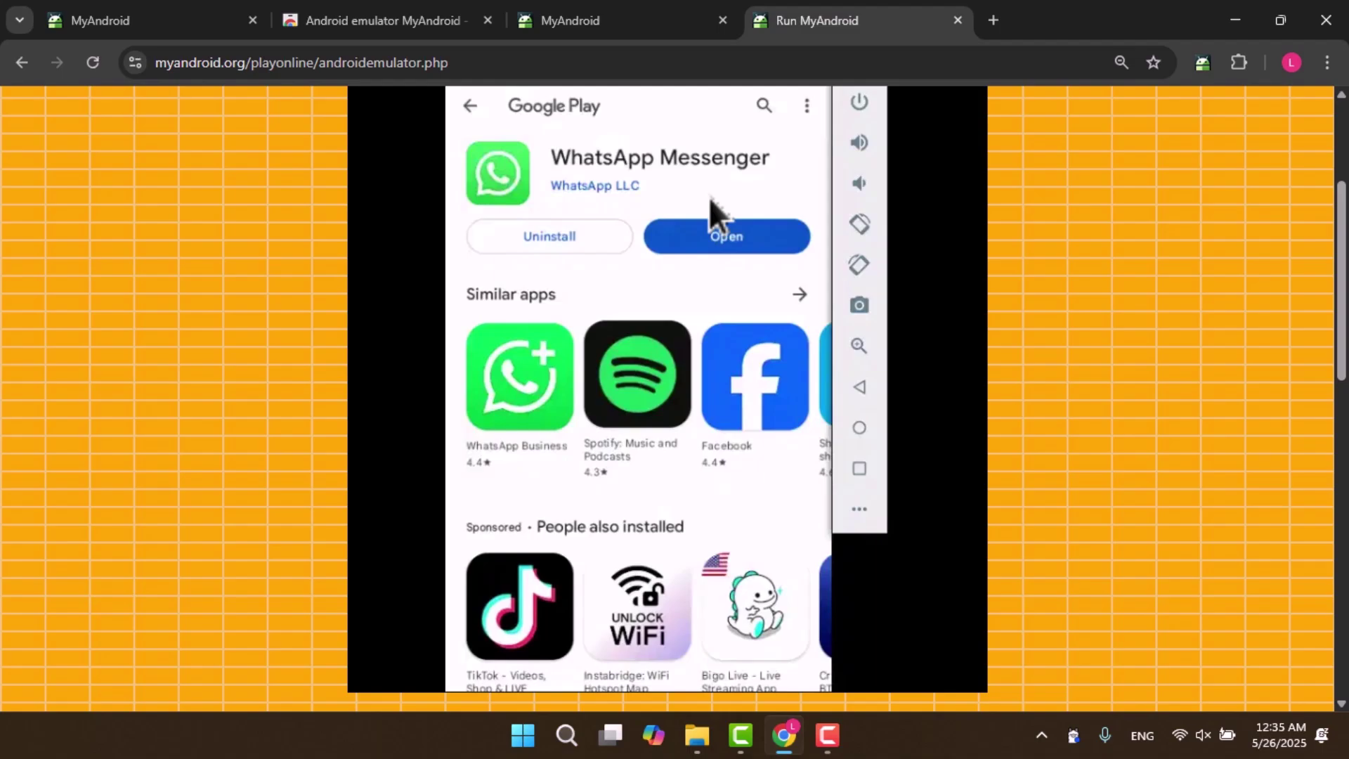
Launch WhatsApp, keep English, agree to the terms, and open the menu for companion linking
left_click(740, 228)
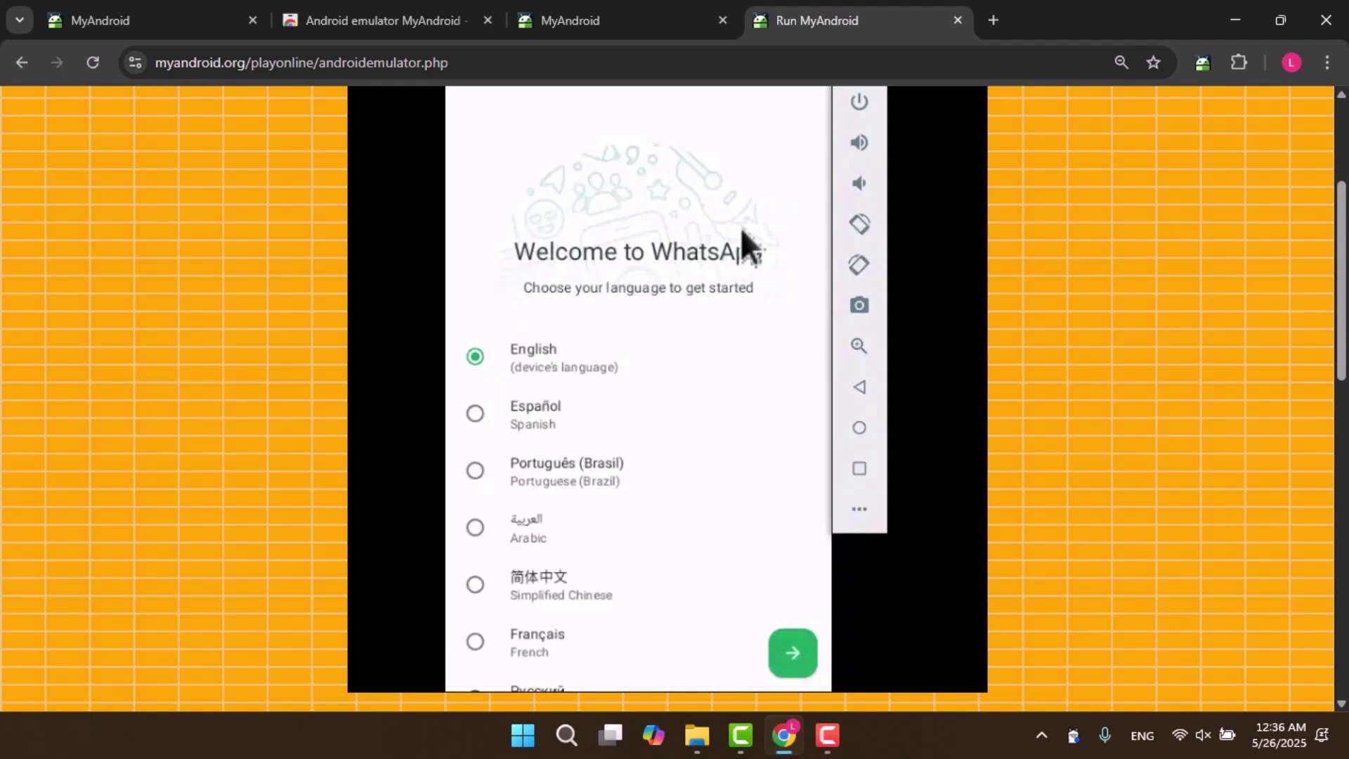
left_click(792, 653)
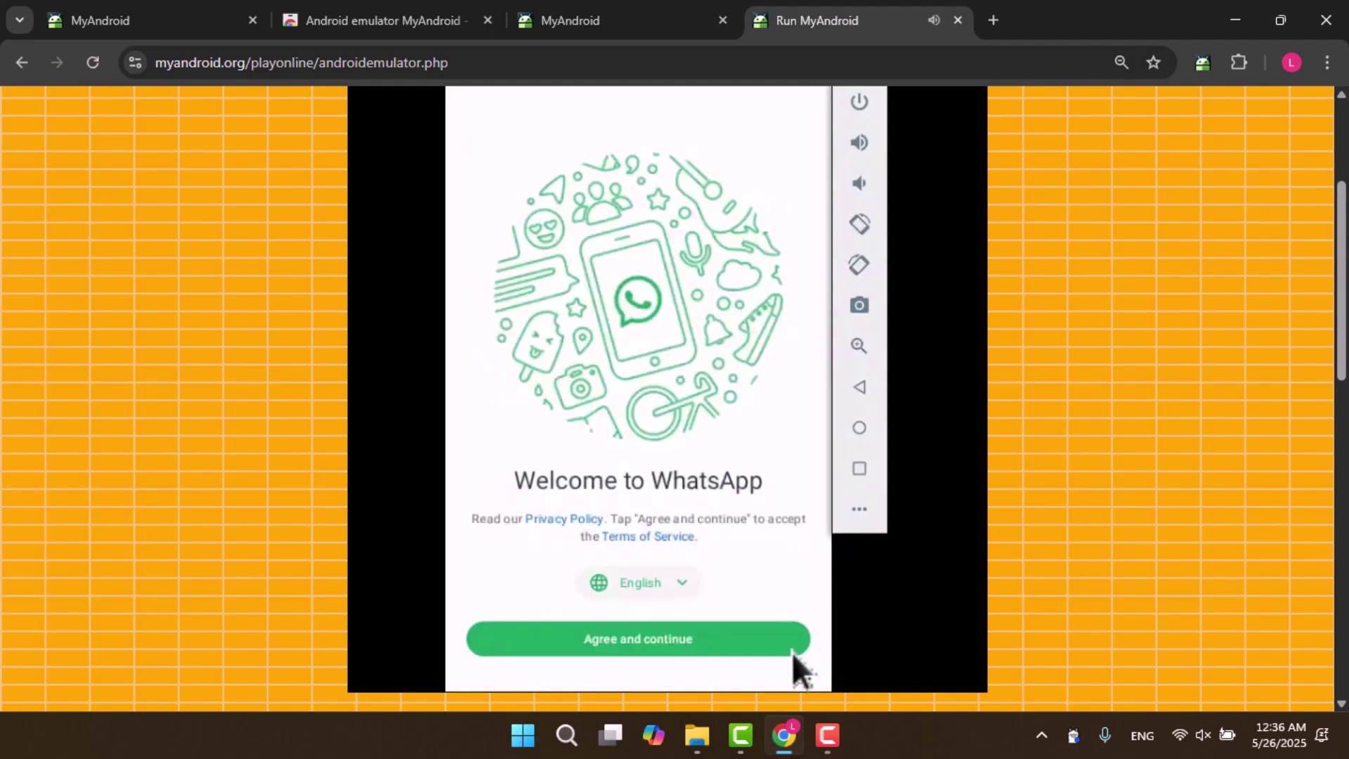
left_click(640, 636)
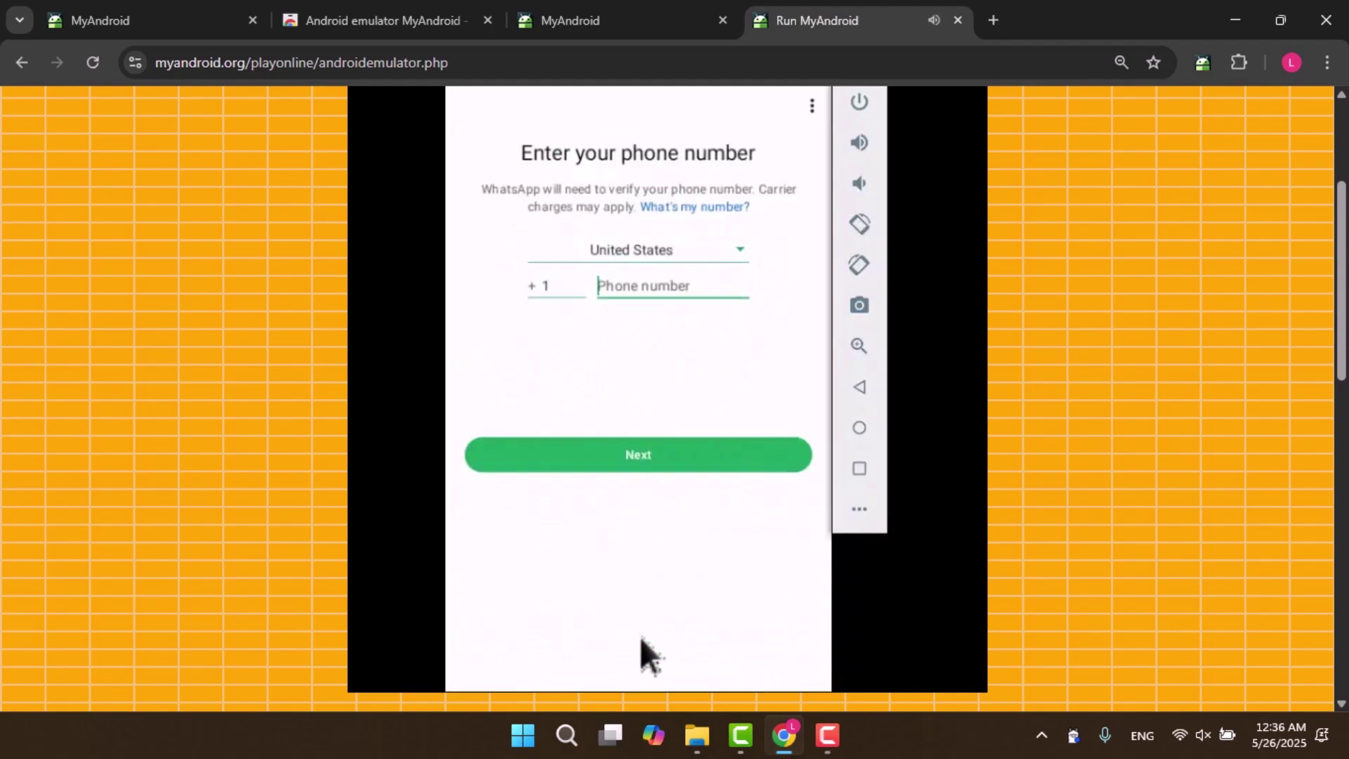
left_click(817, 104)
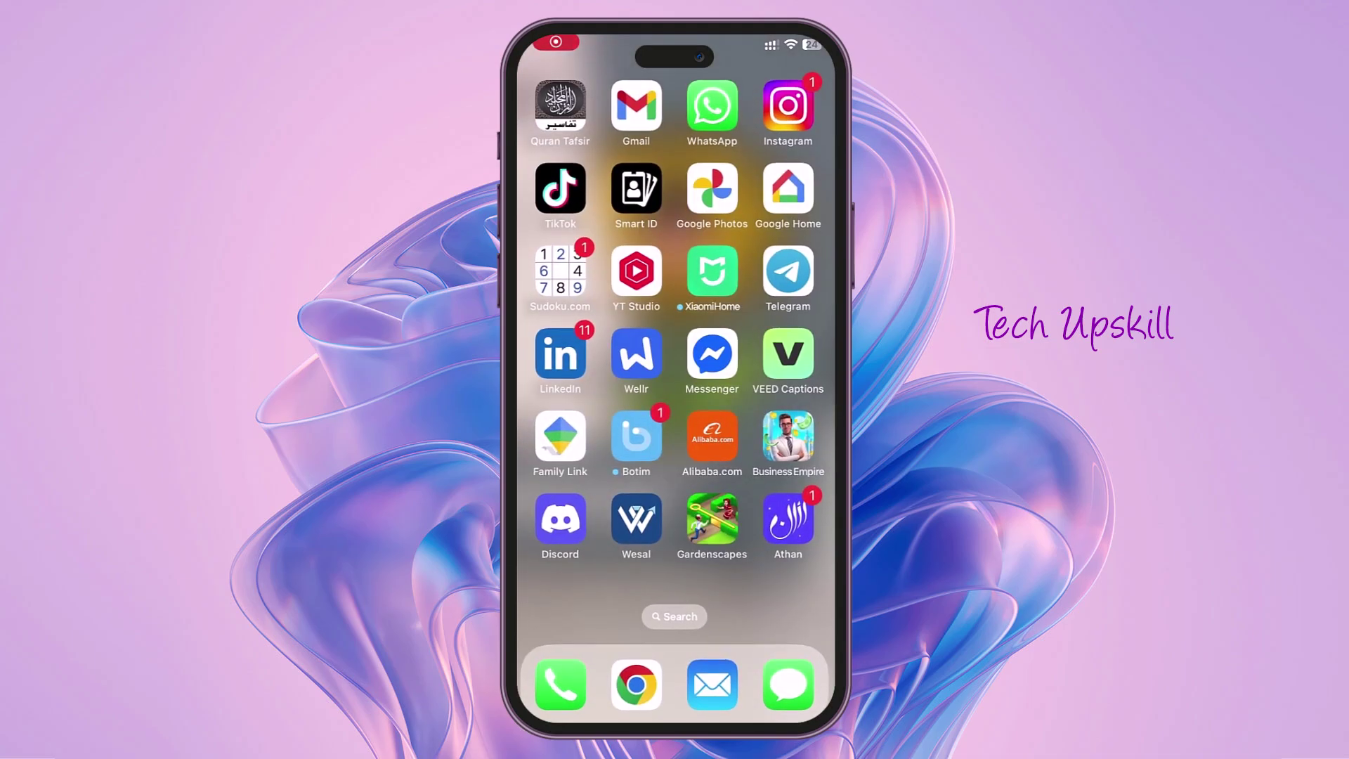
On the iPhone, go to WhatsApp Settings > Linked devices and start Link a device
left_click(712, 105)
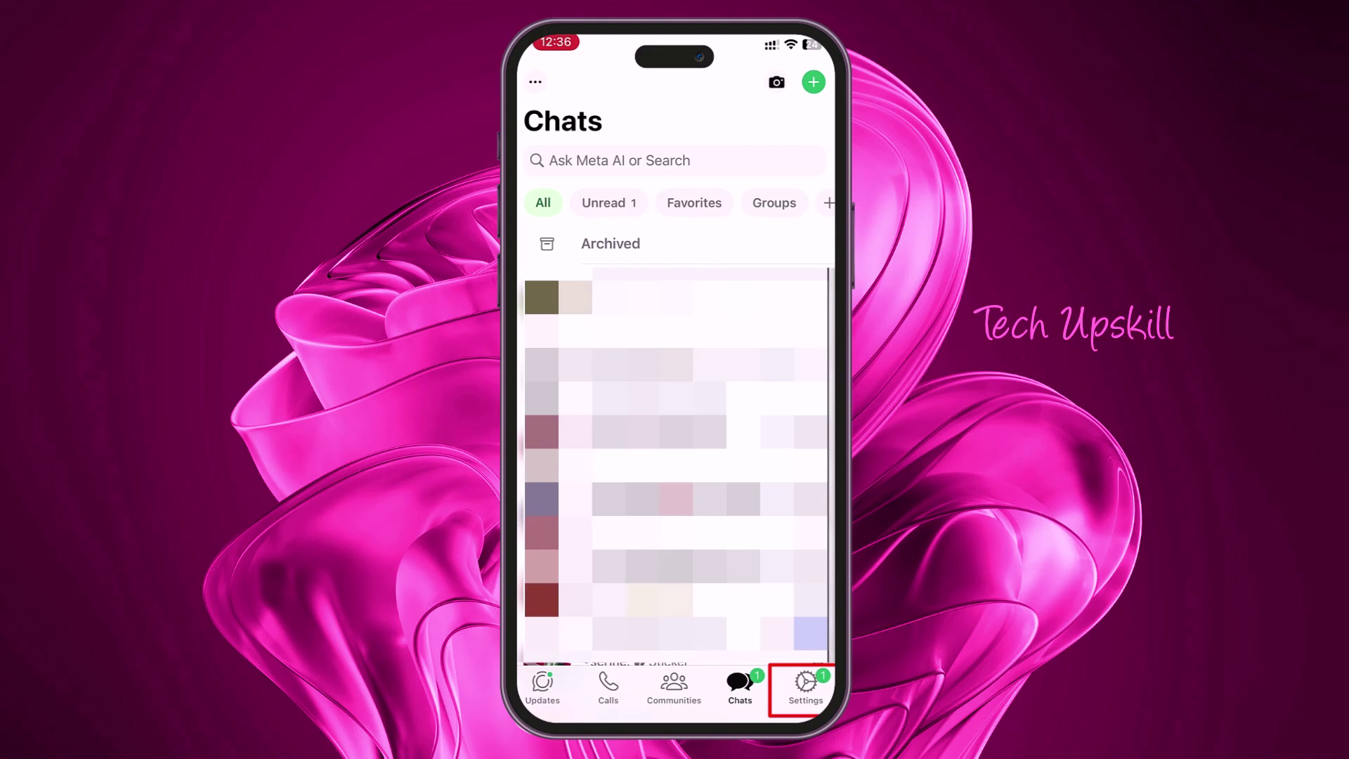
left_click(806, 685)
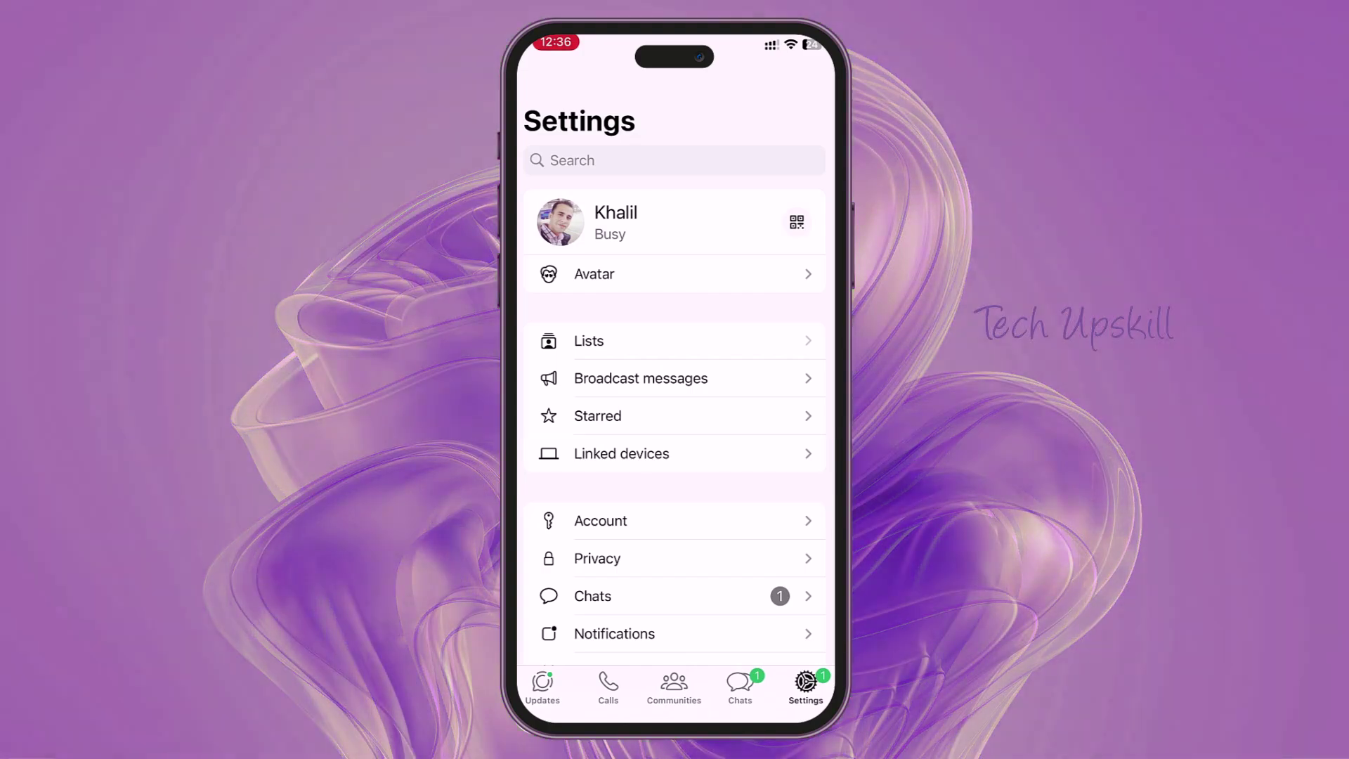
left_click(622, 454)
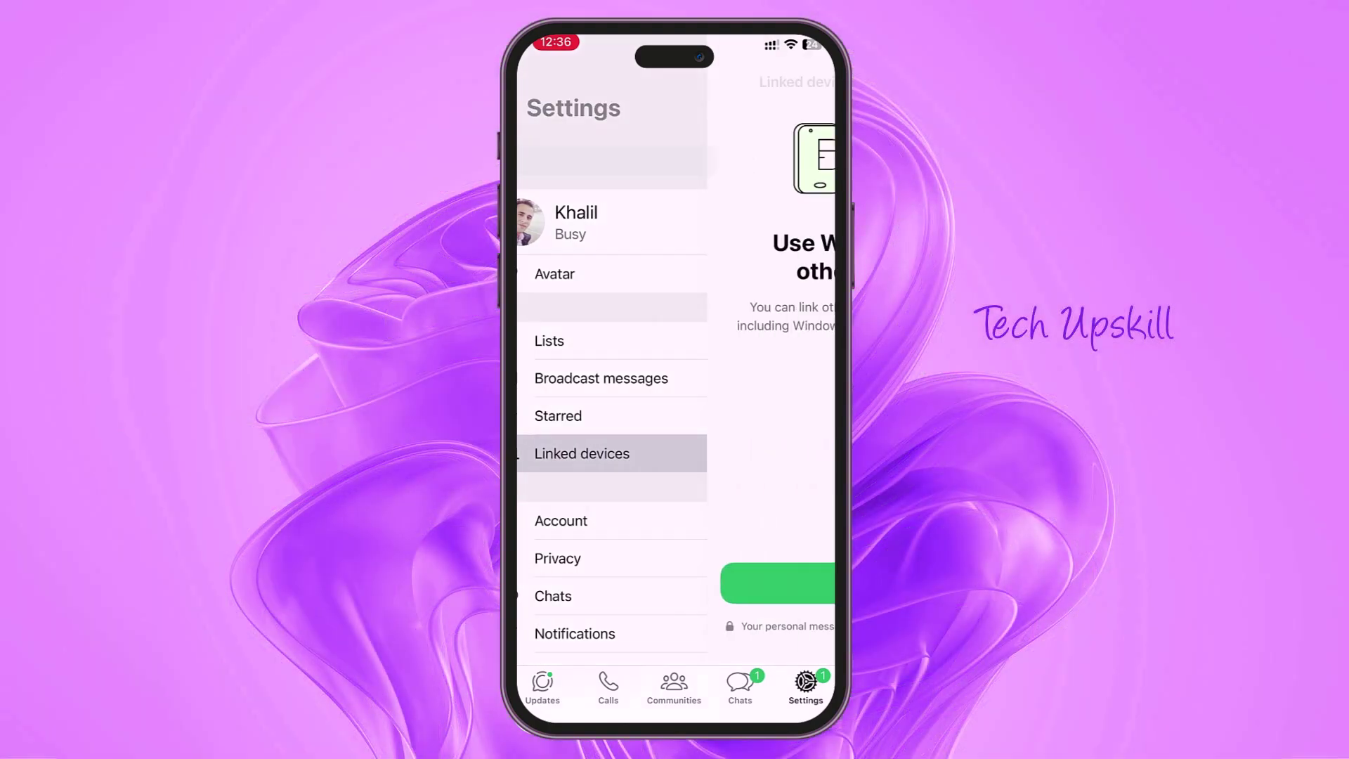
left_click(674, 584)
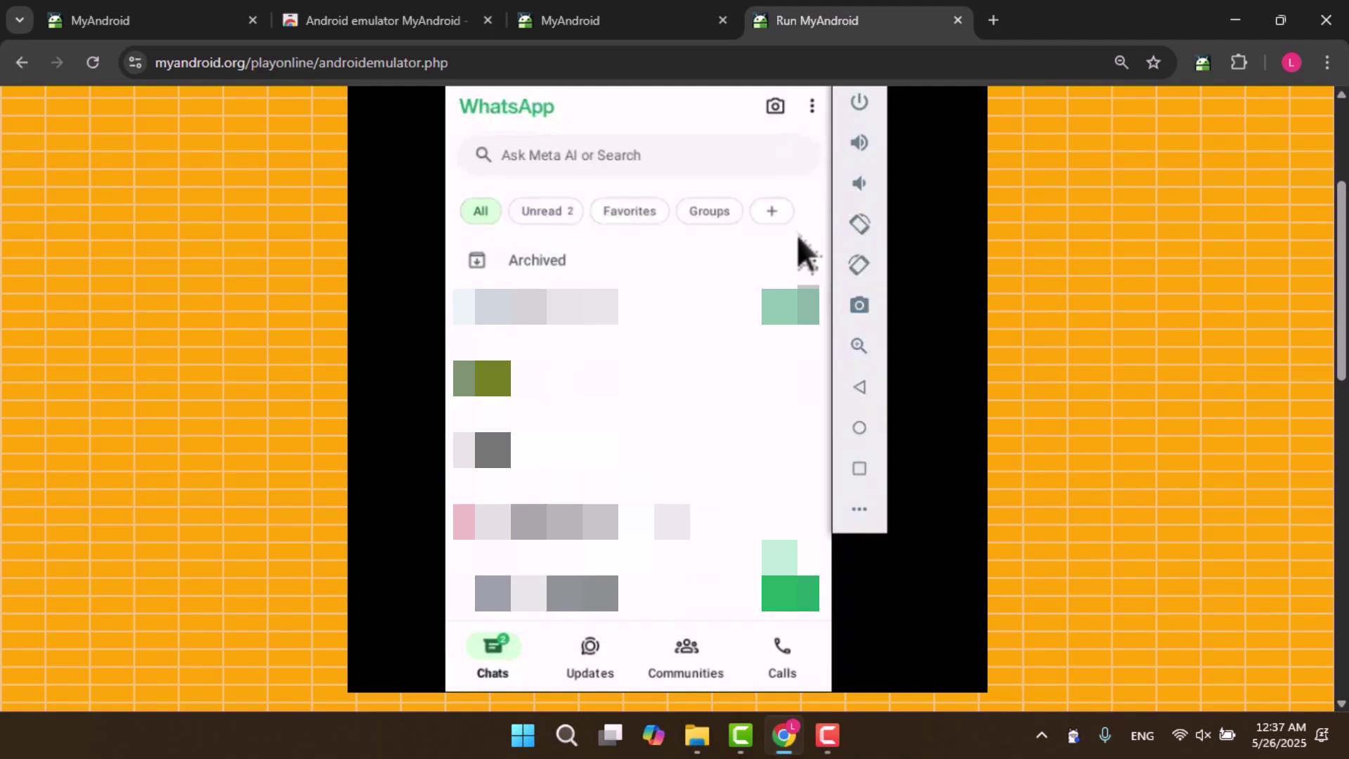
Open the view-once Free Palestine photo in the chat and snip its area with Win+Shift+S
left_click(671, 307)
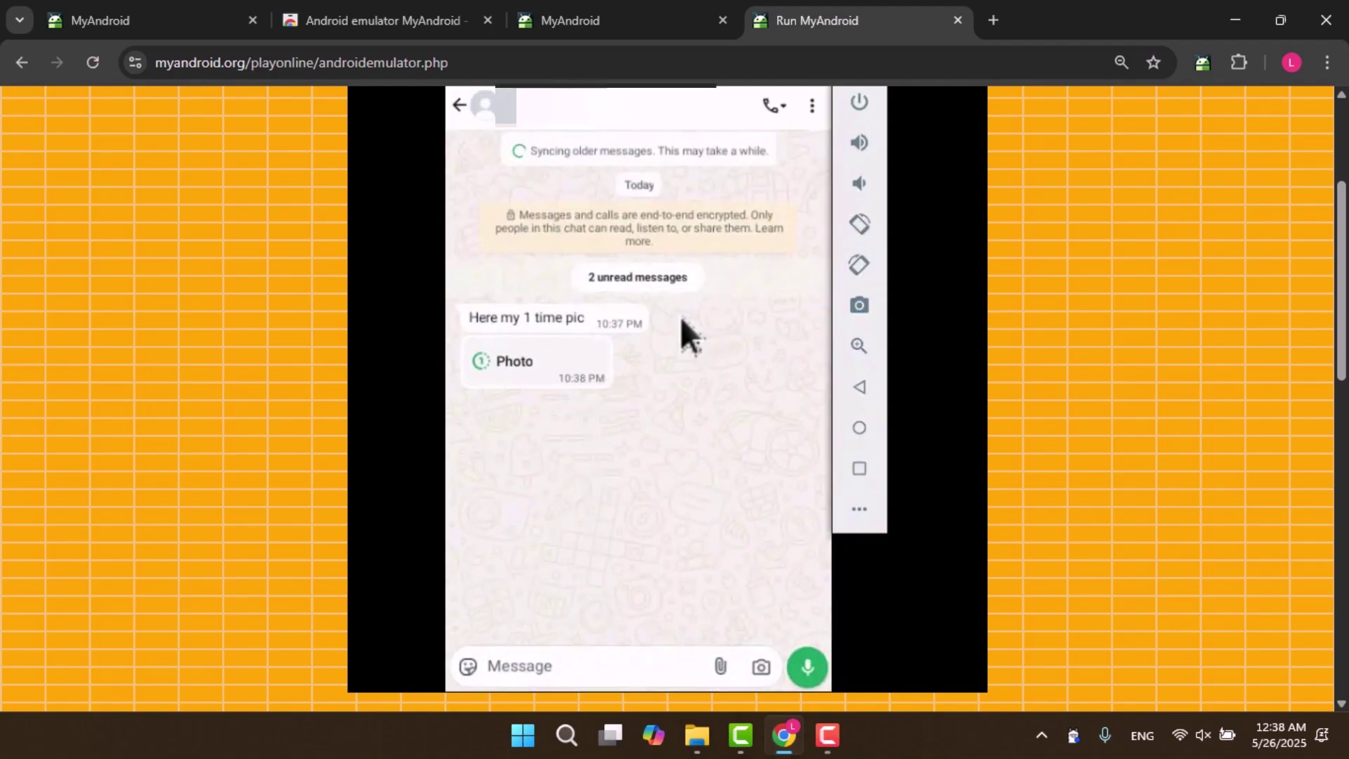
left_click(530, 364)
key("super+shift+s")
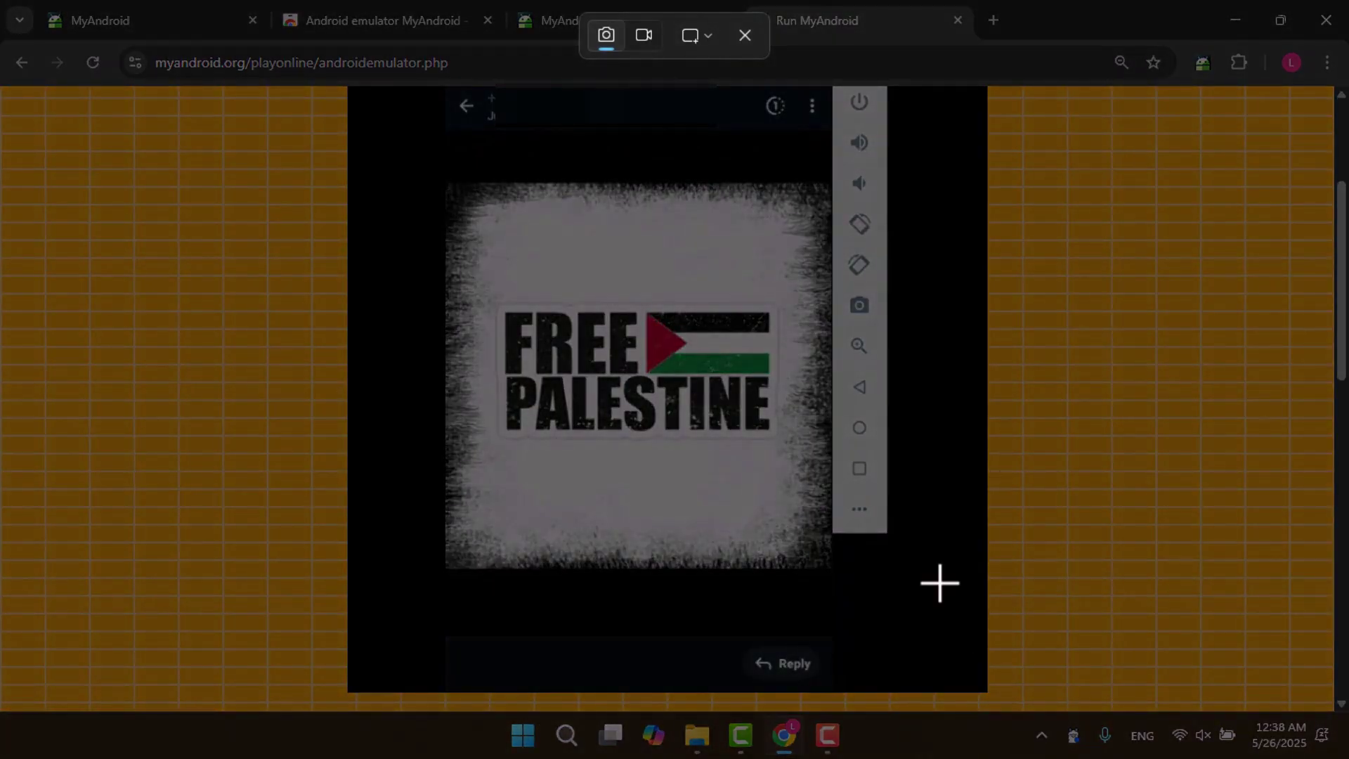
left_click_drag(438, 176, 825, 561)
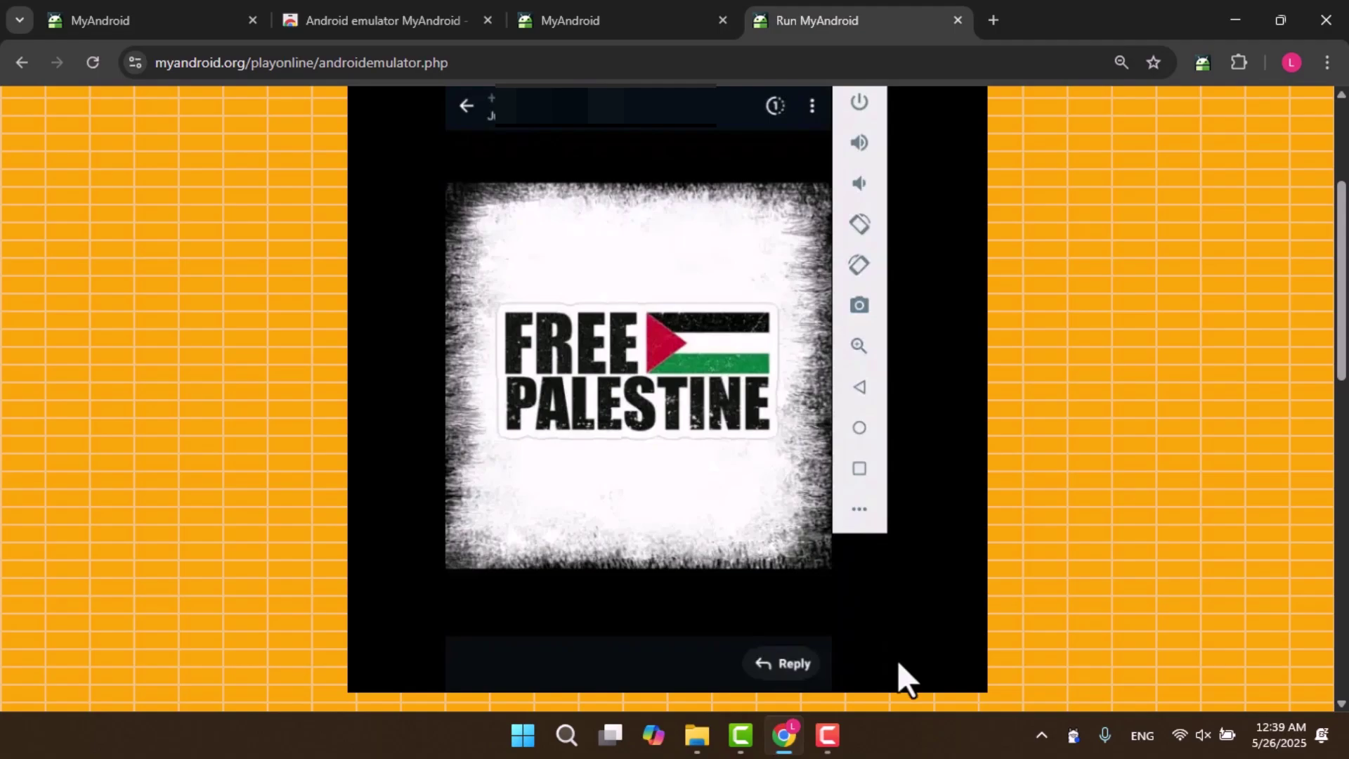
Launch Paint from Start search and paste the captured snip onto the canvas
key("super")
type("paint")
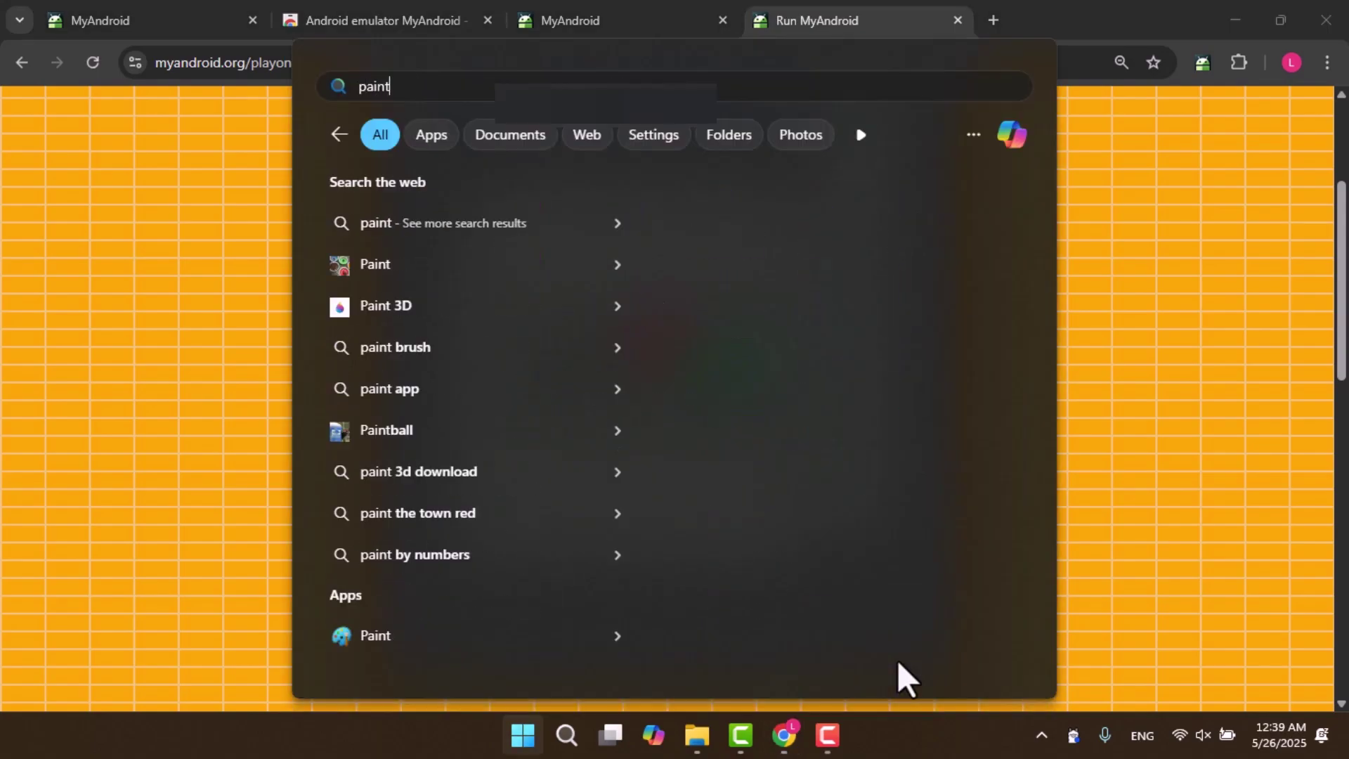
left_click(457, 644)
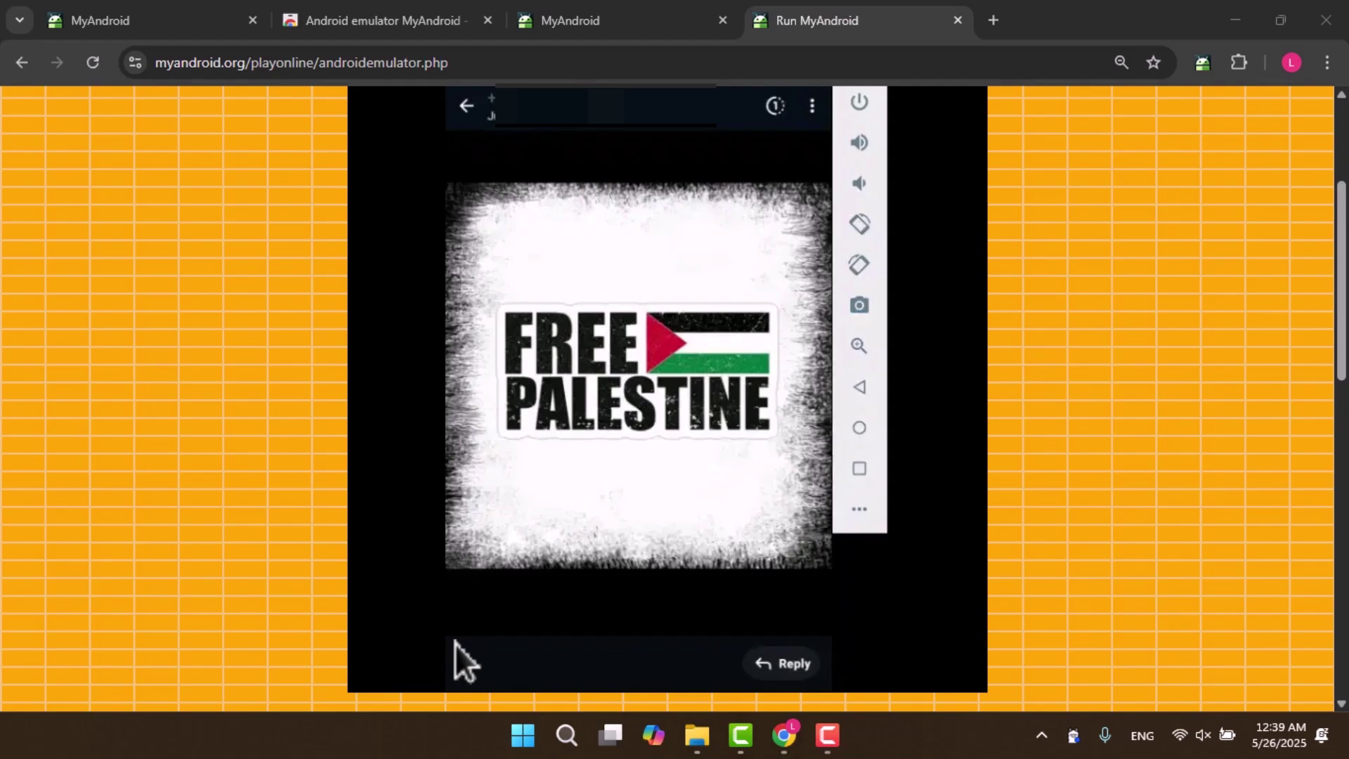
key("ctrl+v")
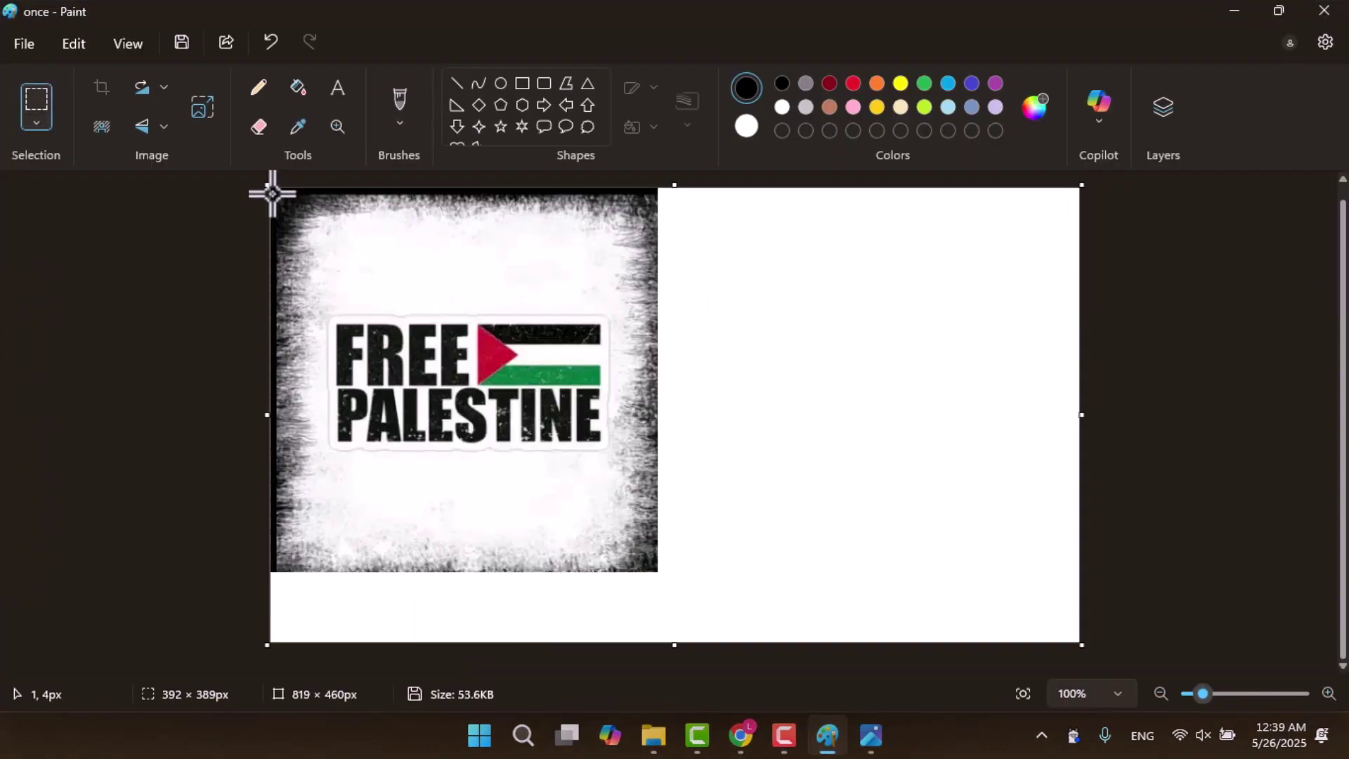
Crop the canvas to the pasted image at 385 × 384 px and save it as once
left_click_drag(278, 195, 657, 573)
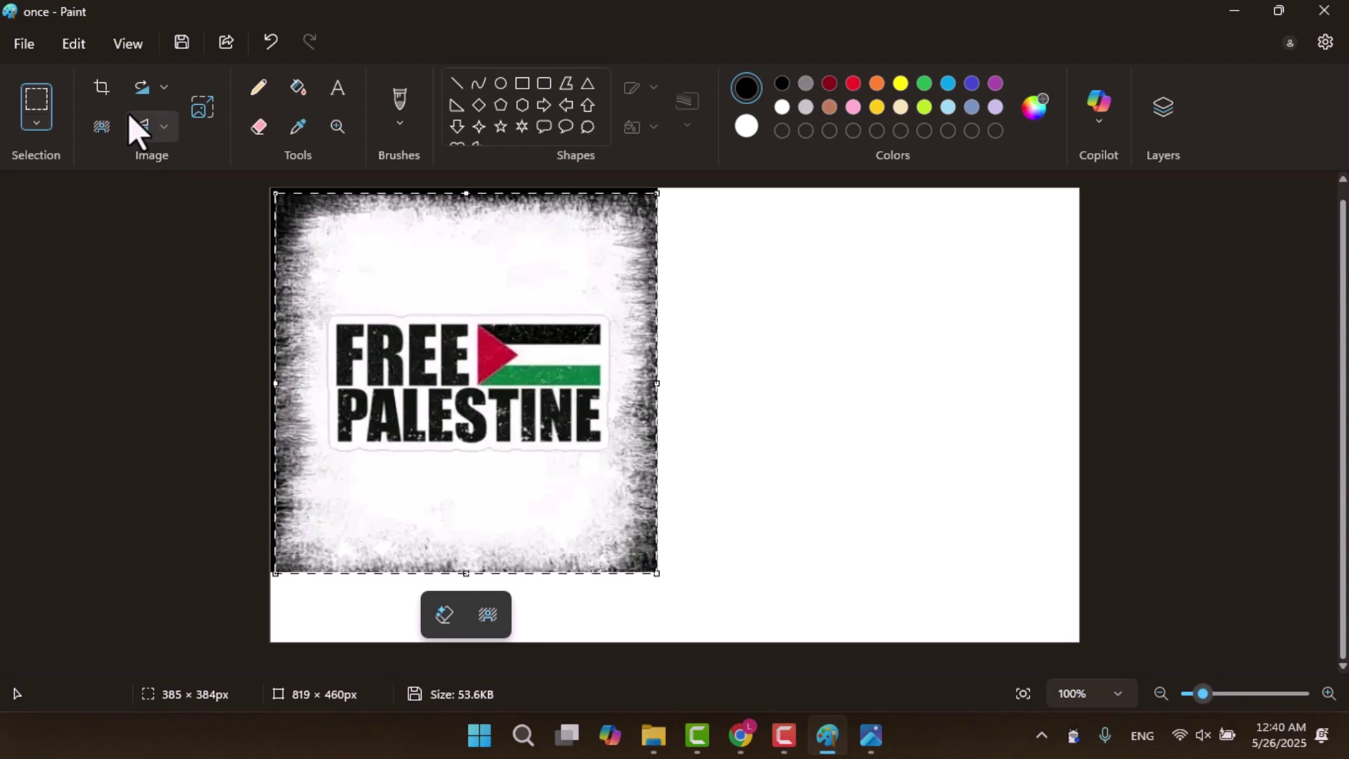
left_click(102, 87)
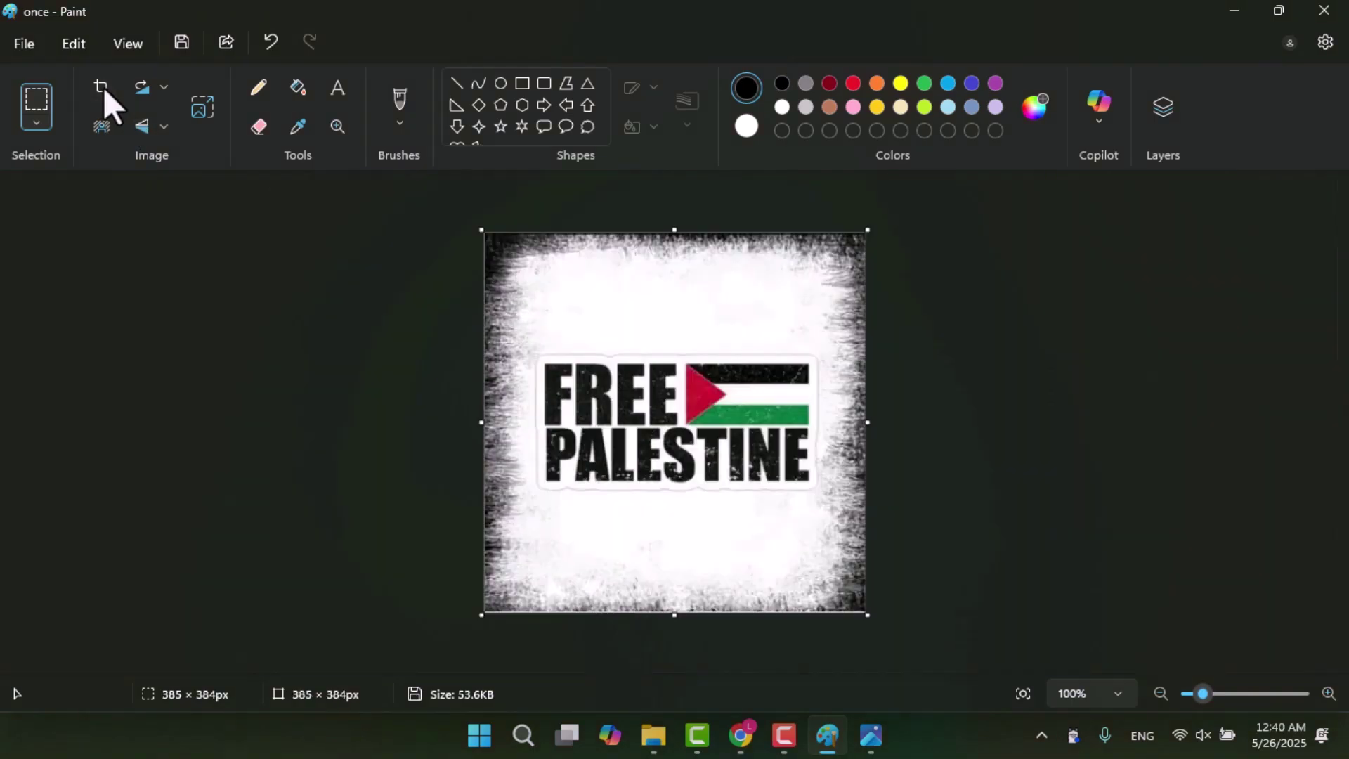
left_click(24, 44)
left_click(128, 44)
left_click(182, 43)
right_click(871, 736)
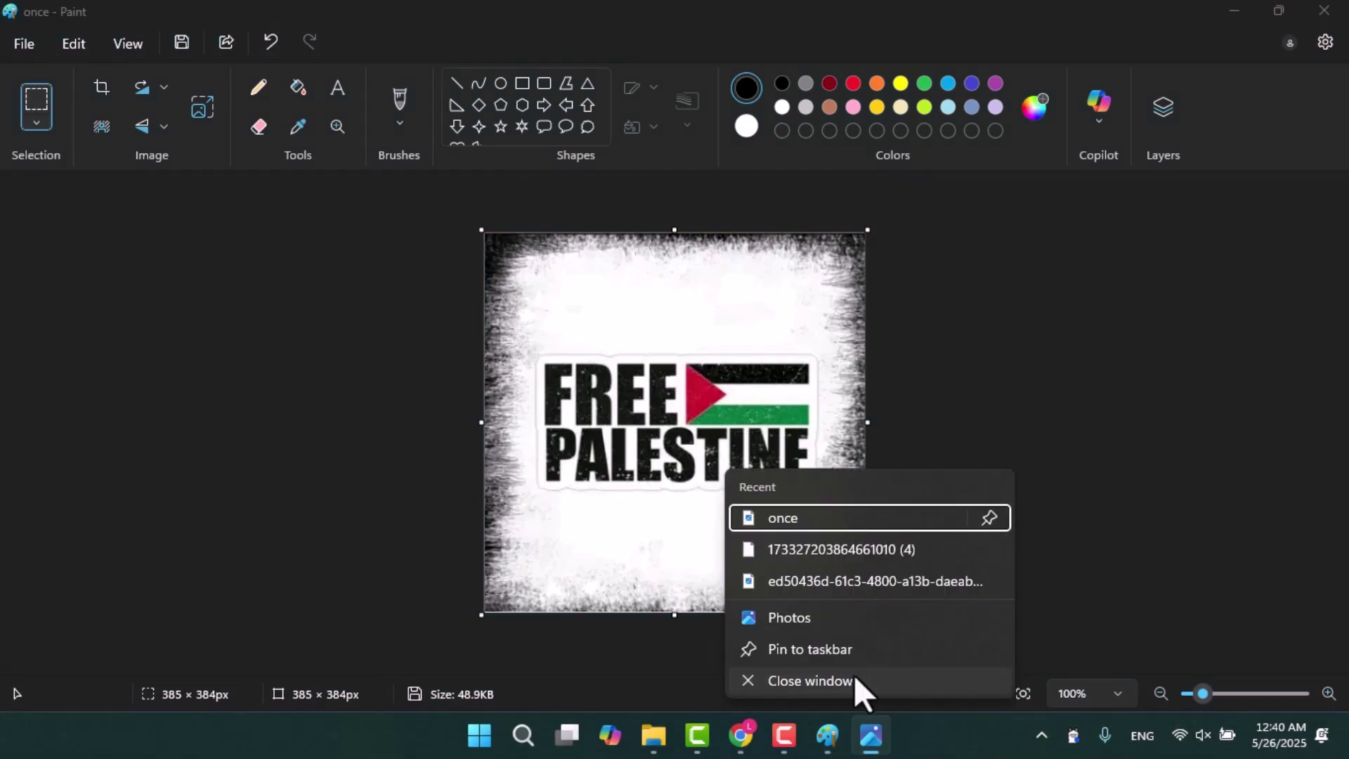
Open once.jpg from the Downloads folder to check the capture, then close the preview
left_click(810, 681)
left_click(675, 736)
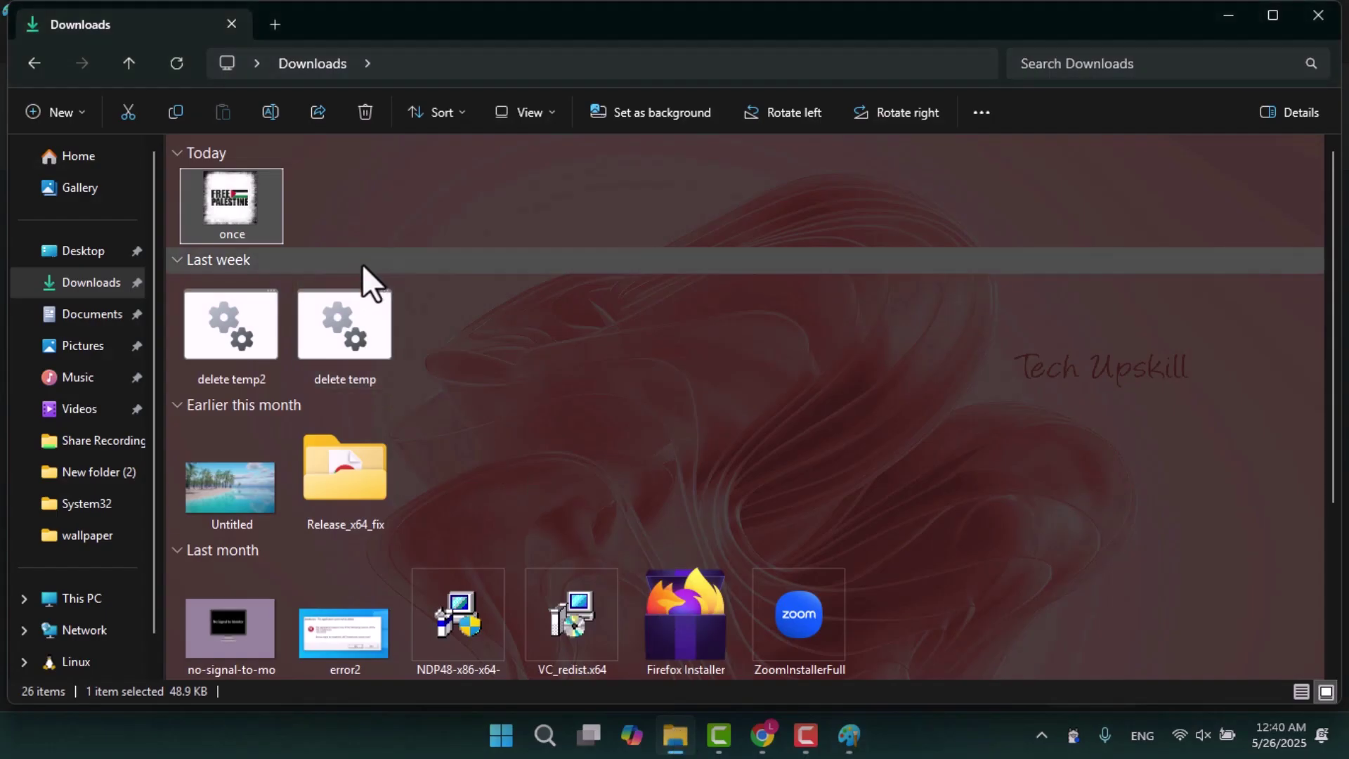
double_click(233, 197)
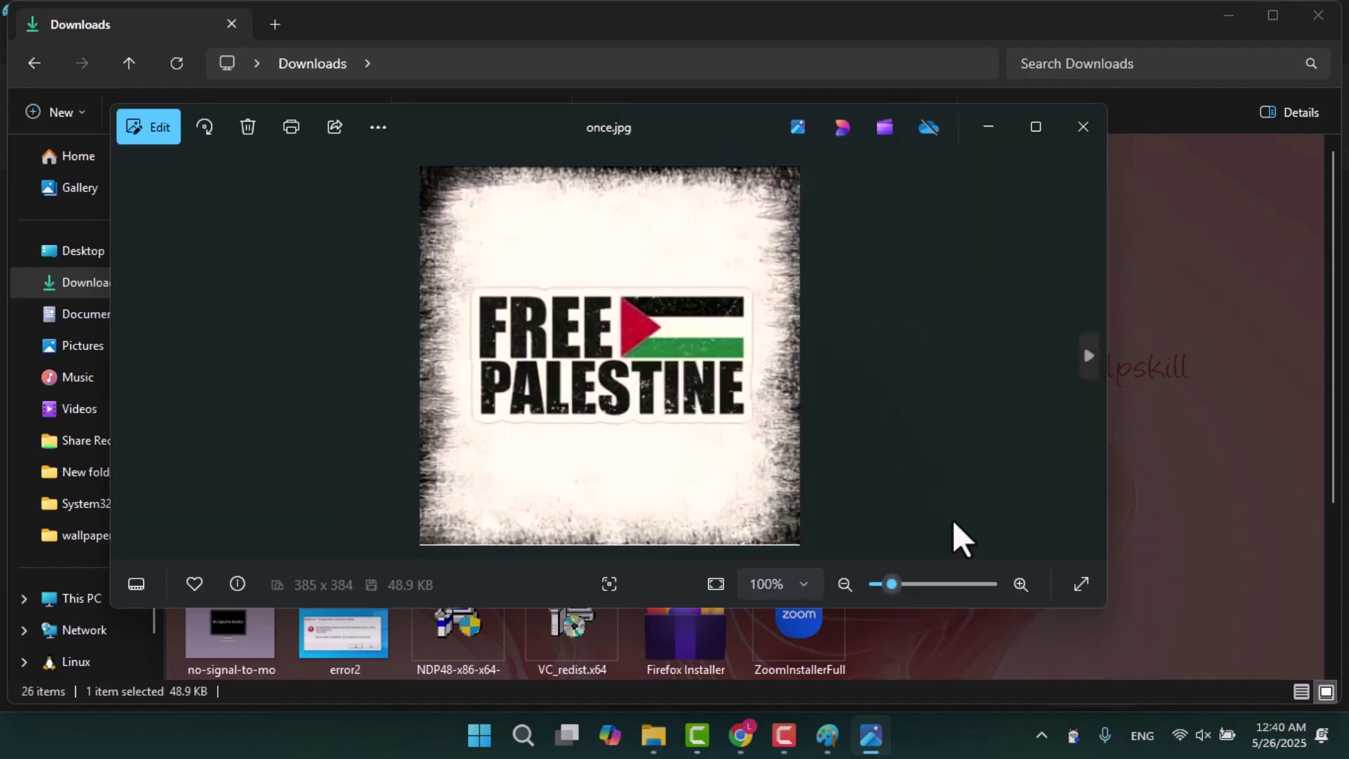
left_click(1085, 127)
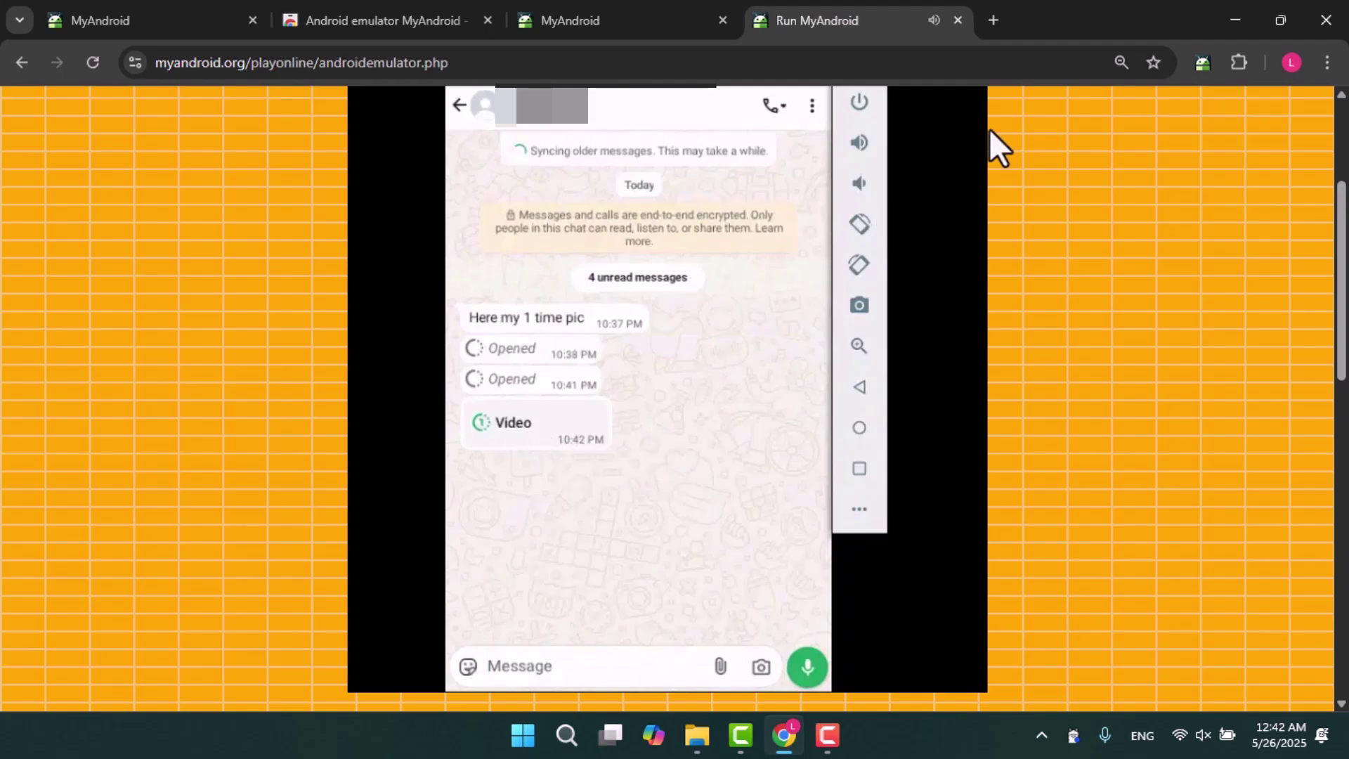
Search the web for 'record screen extention chrome' and open the Screen Recorder store page
left_click(994, 20)
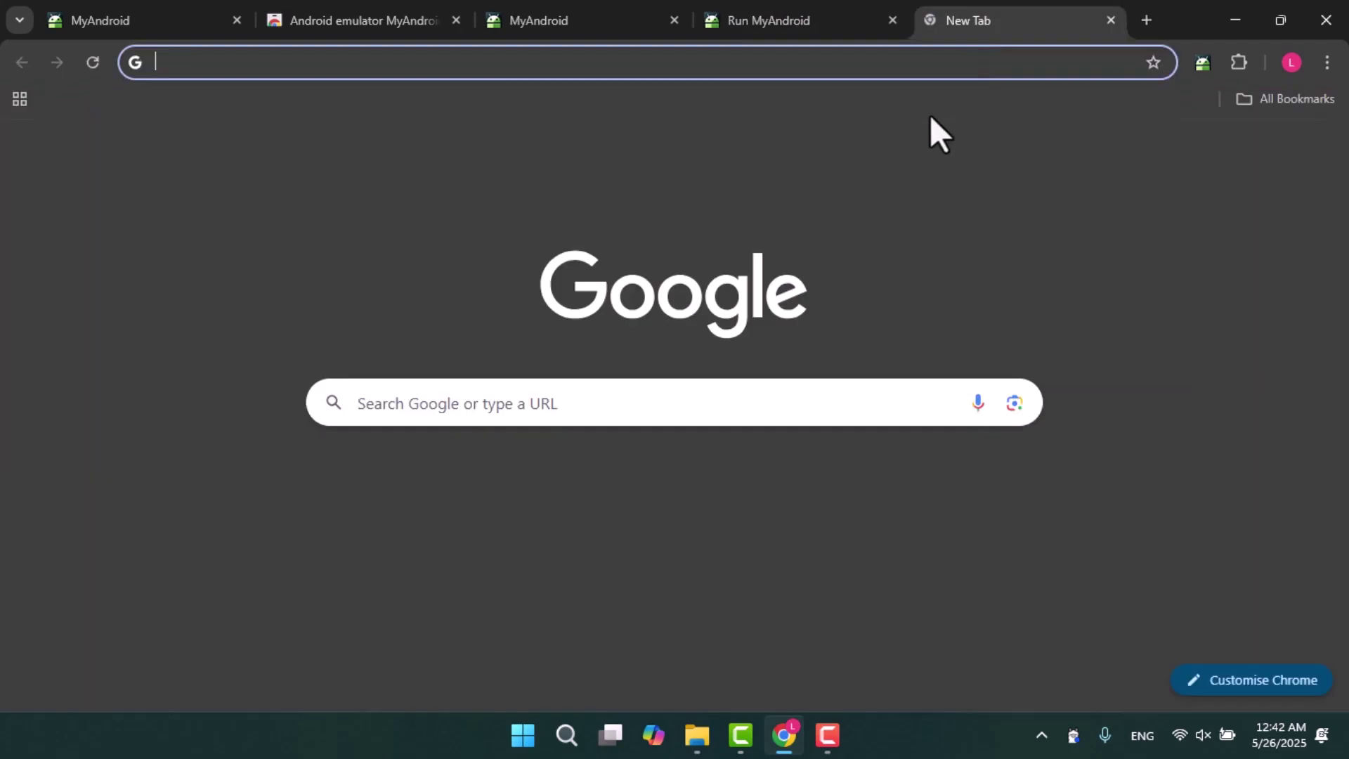
type("record screen ")
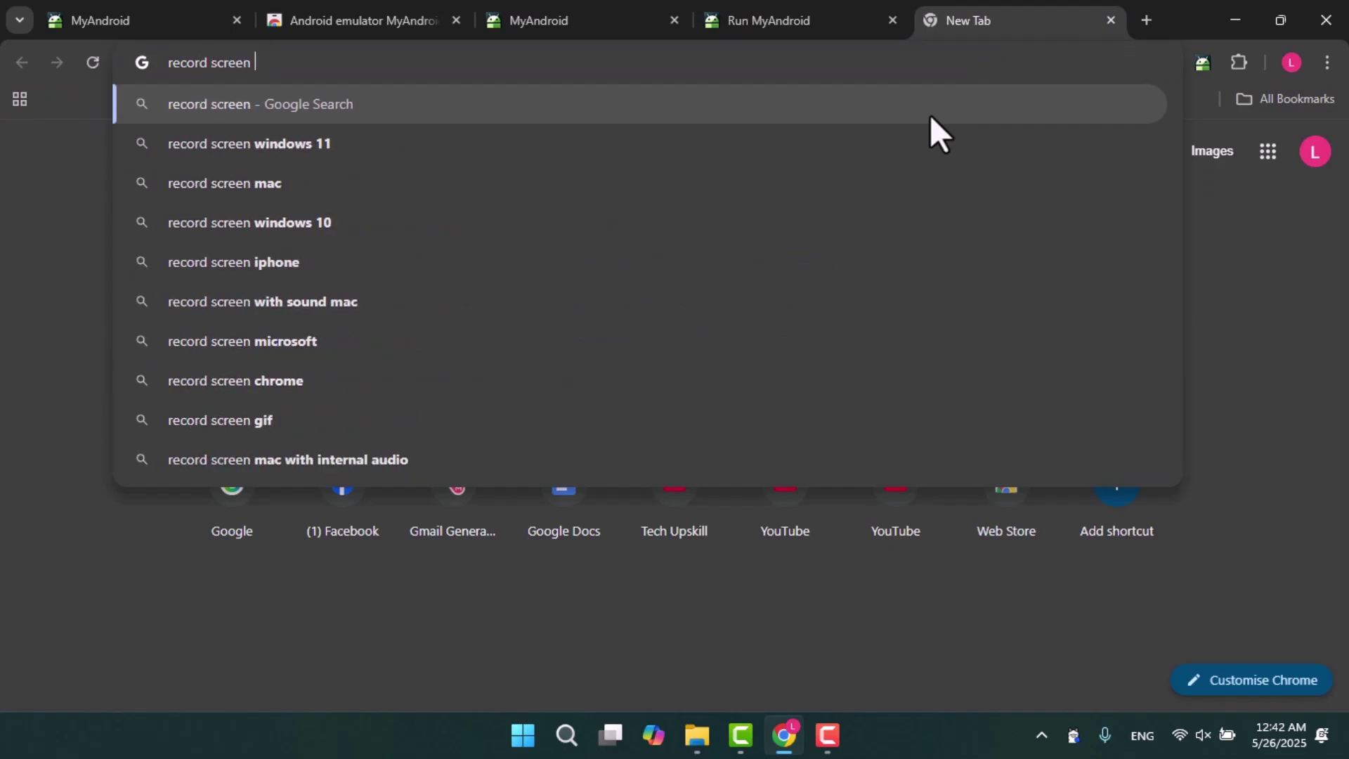
type("extention chrome")
key("Return")
left_click(587, 383)
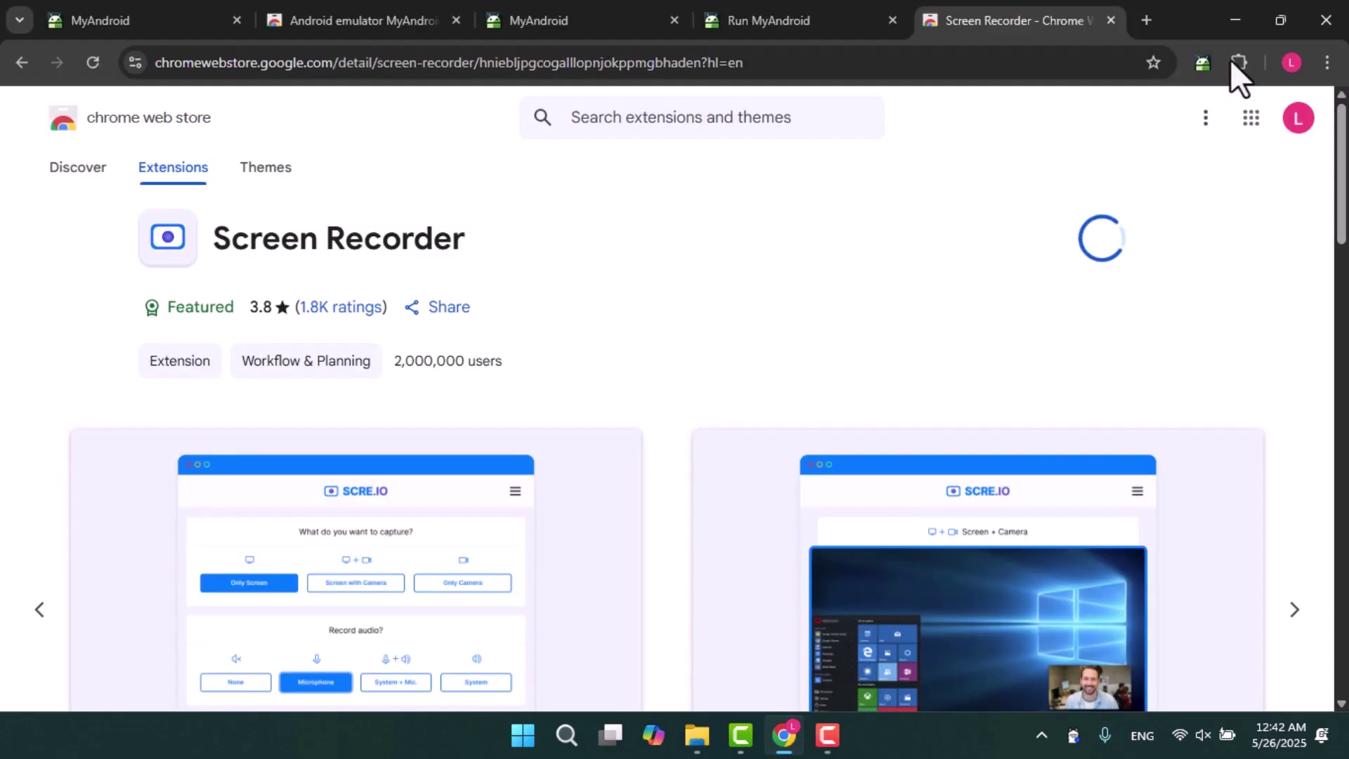
Add the Screen Recorder extension to Chrome and pin it to the toolbar
left_click(1239, 63)
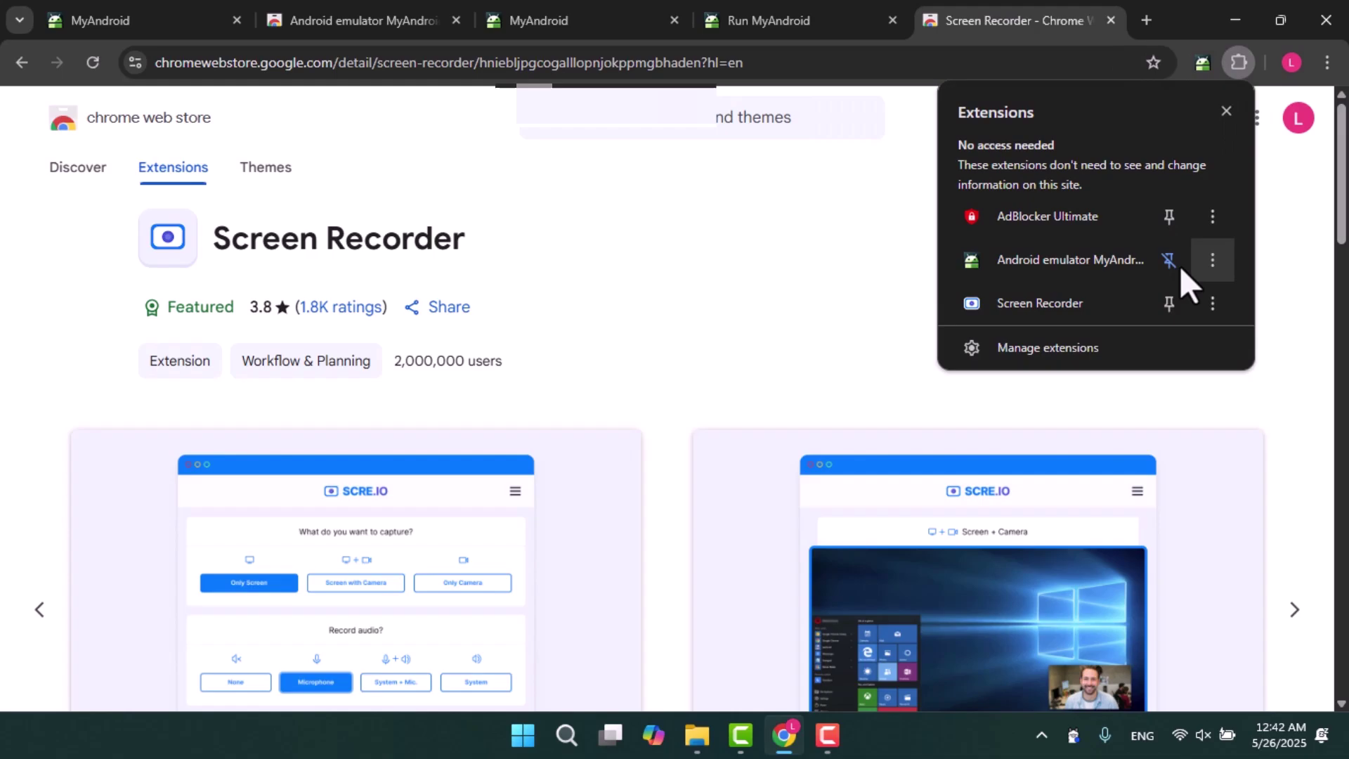
left_click(1169, 301)
left_click(769, 20)
Launch Screen Recorder, accept the cookies notice, and set Only Screen with System audio
left_click(1202, 63)
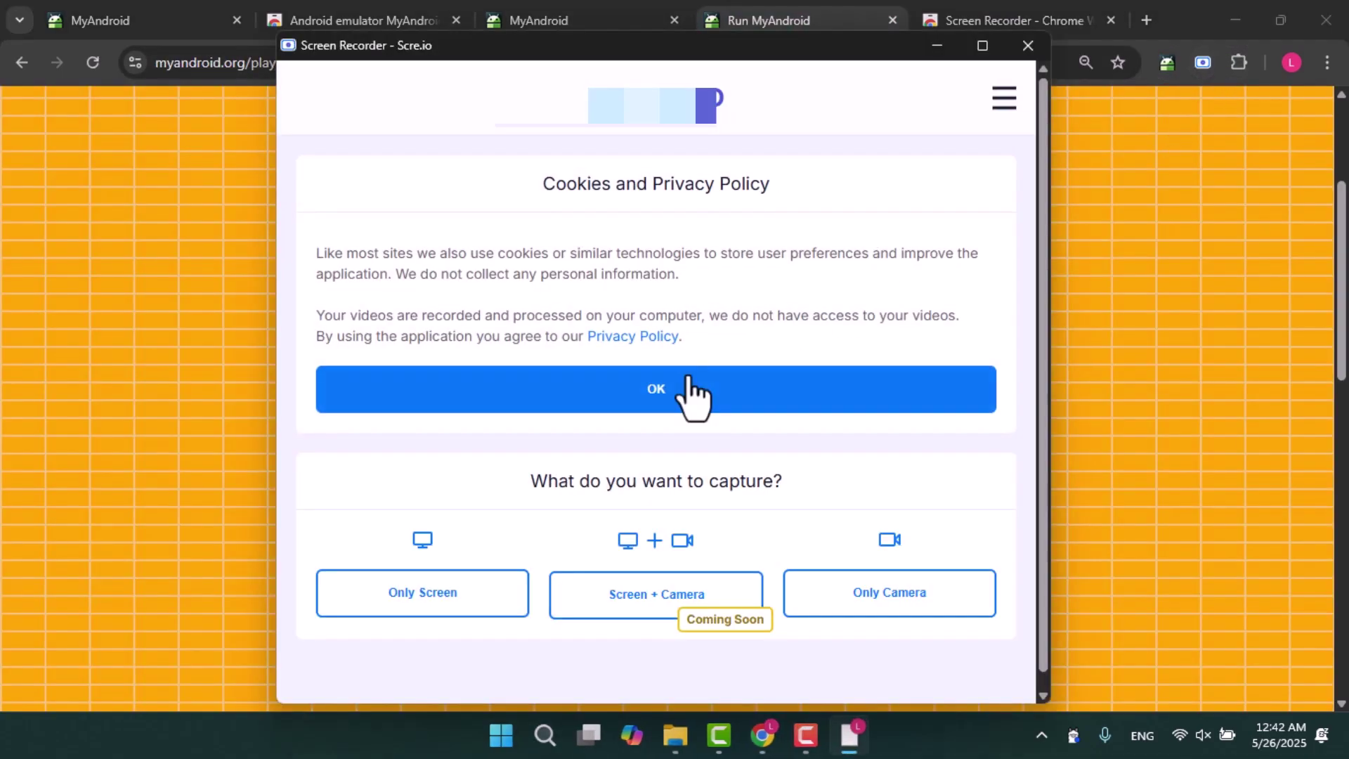
left_click(689, 389)
left_click(439, 309)
left_click(414, 504)
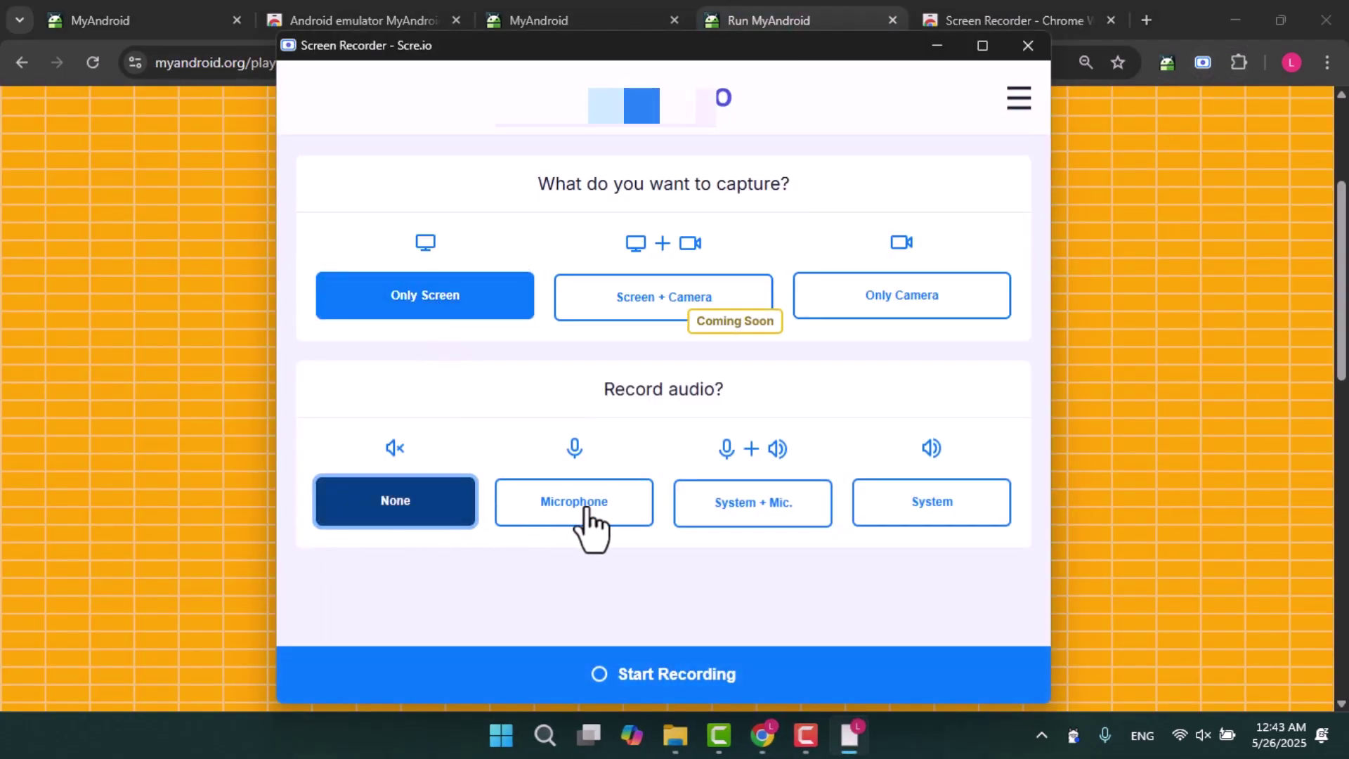
left_click(575, 507)
left_click(786, 524)
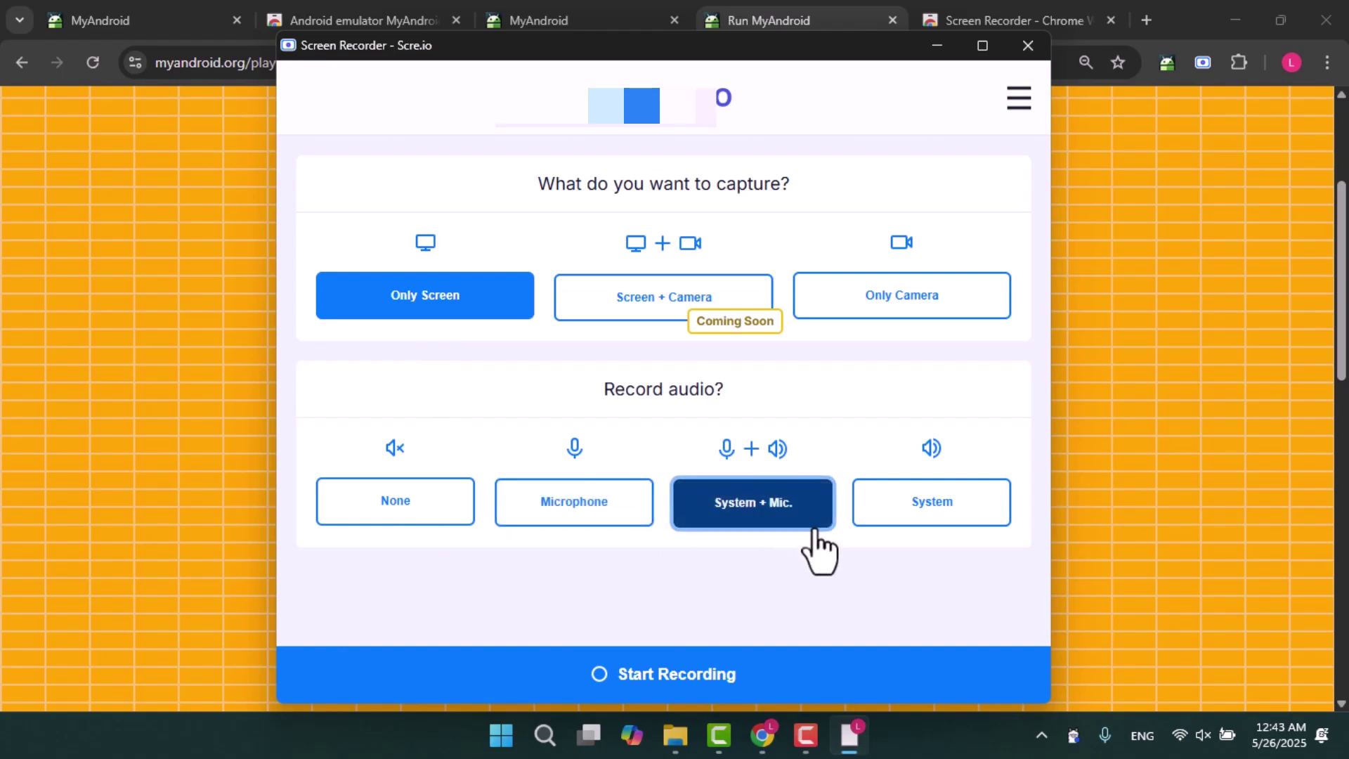
left_click(905, 520)
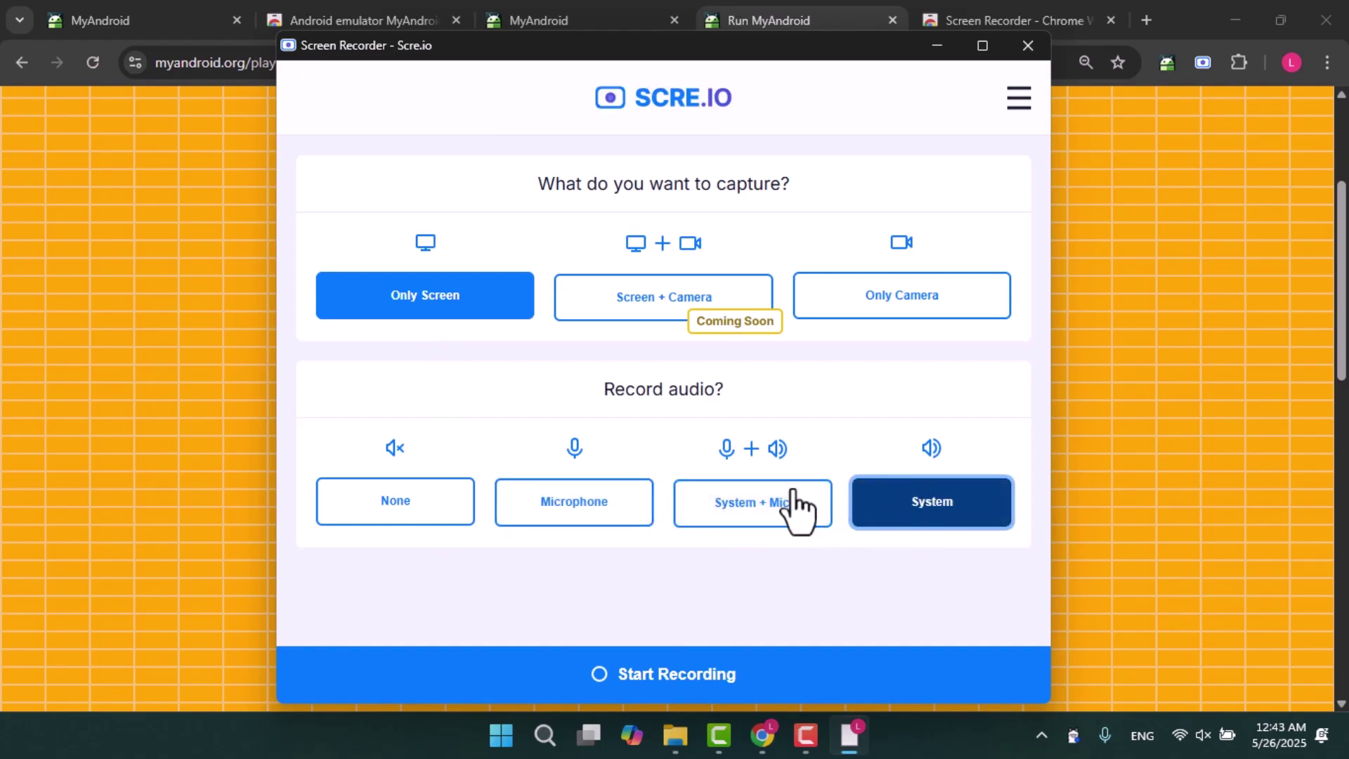
Start recording the entire screen with system audio and play the view-once video in the emulator
left_click(689, 685)
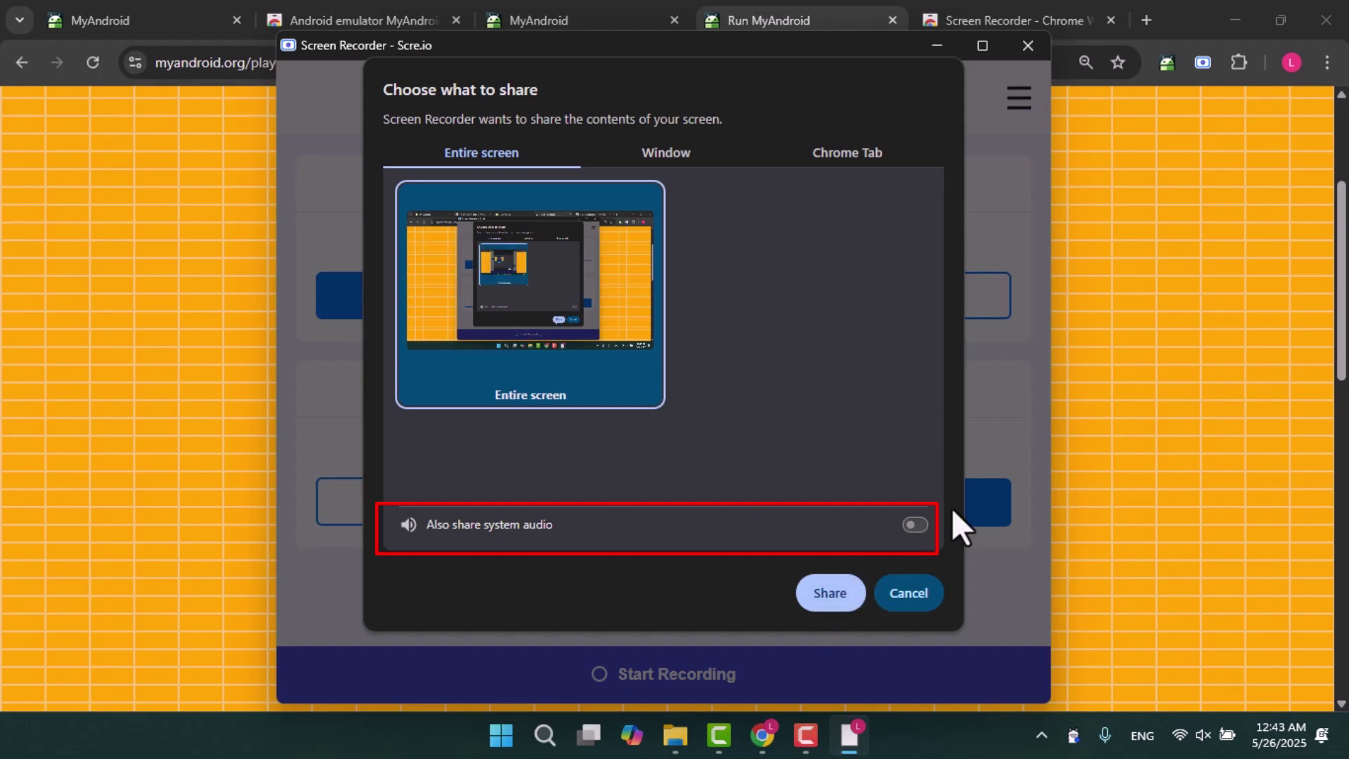
left_click(916, 525)
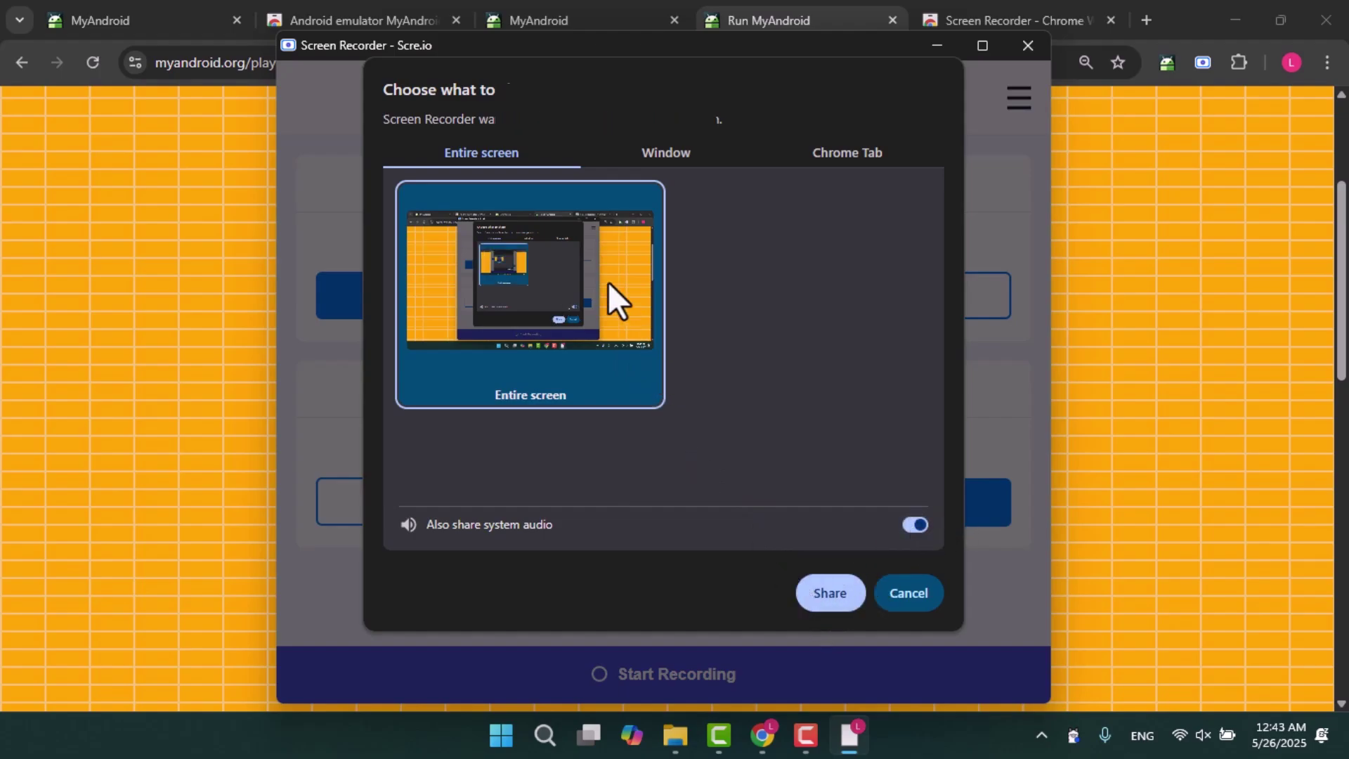
left_click(826, 594)
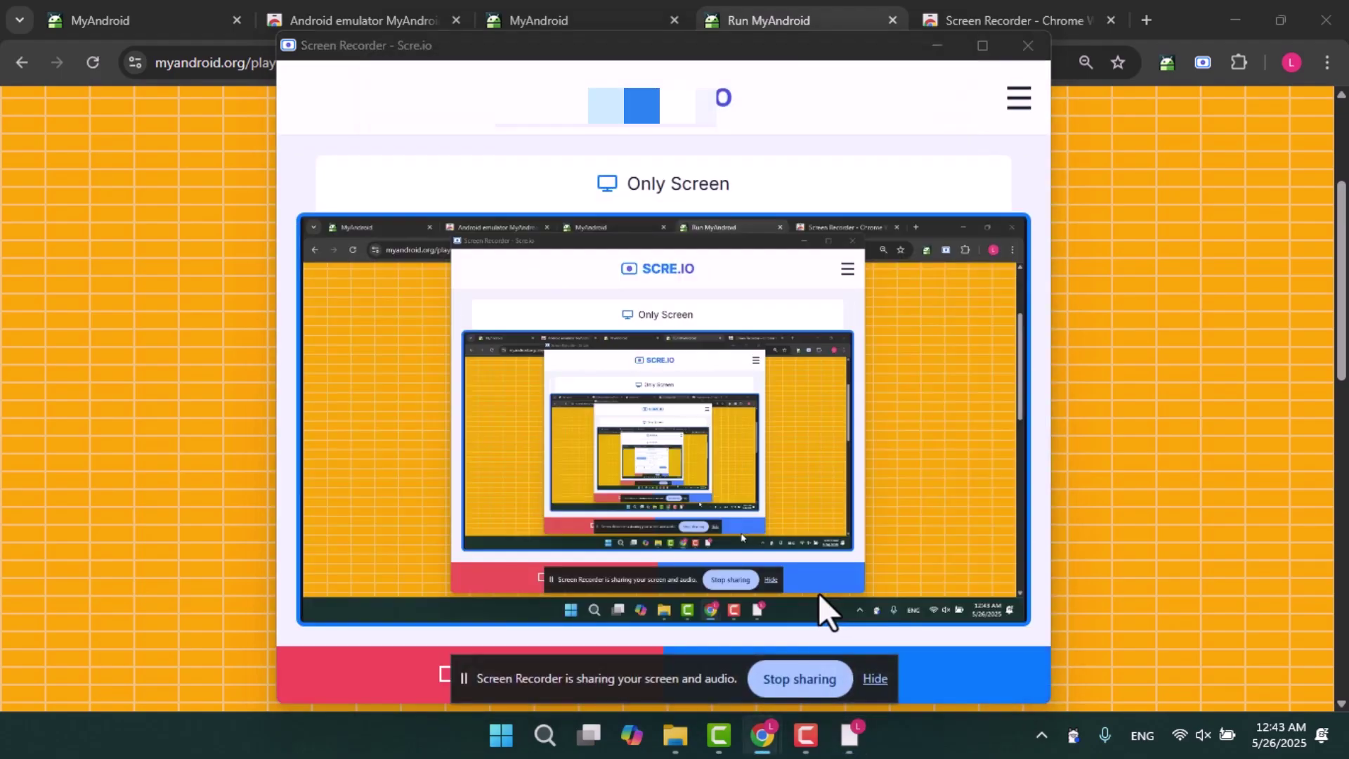
left_click_drag(915, 121, 1293, 345)
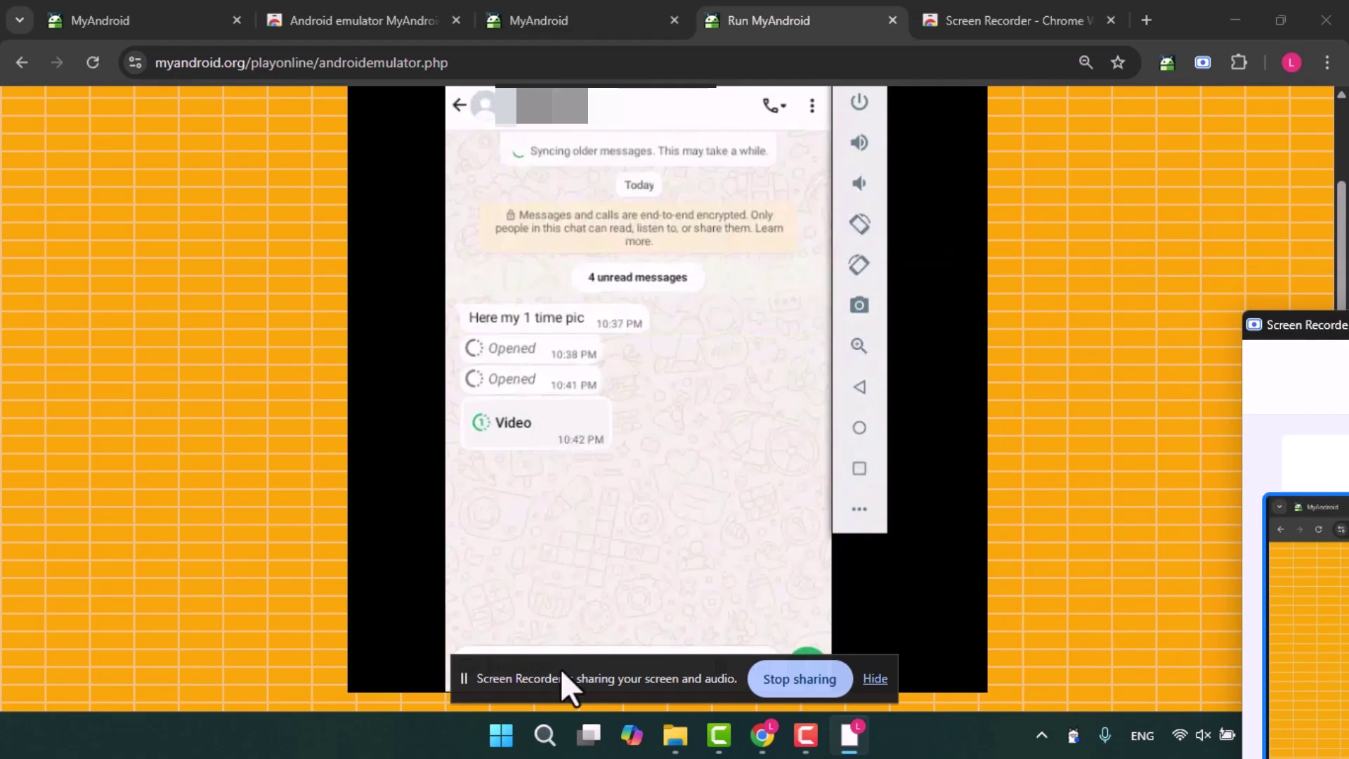
left_click(457, 686)
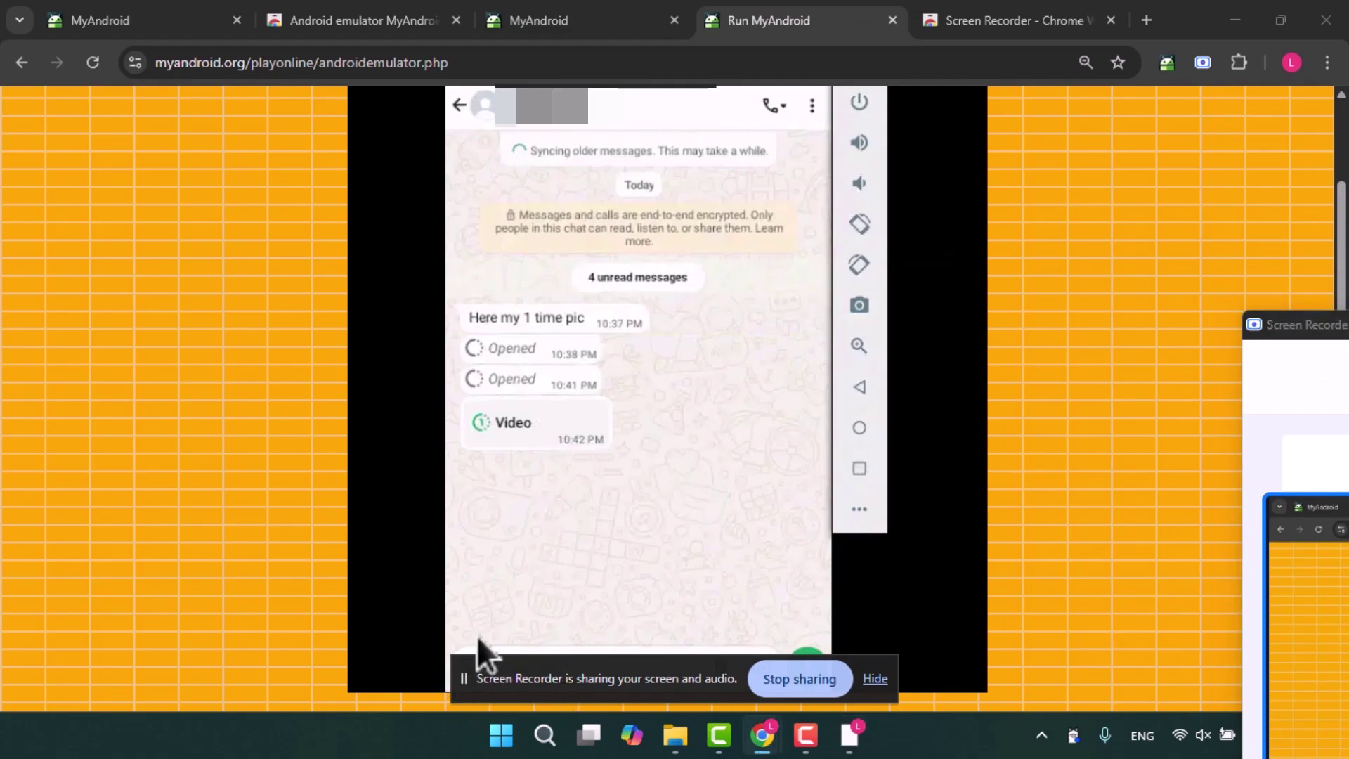
left_click(526, 428)
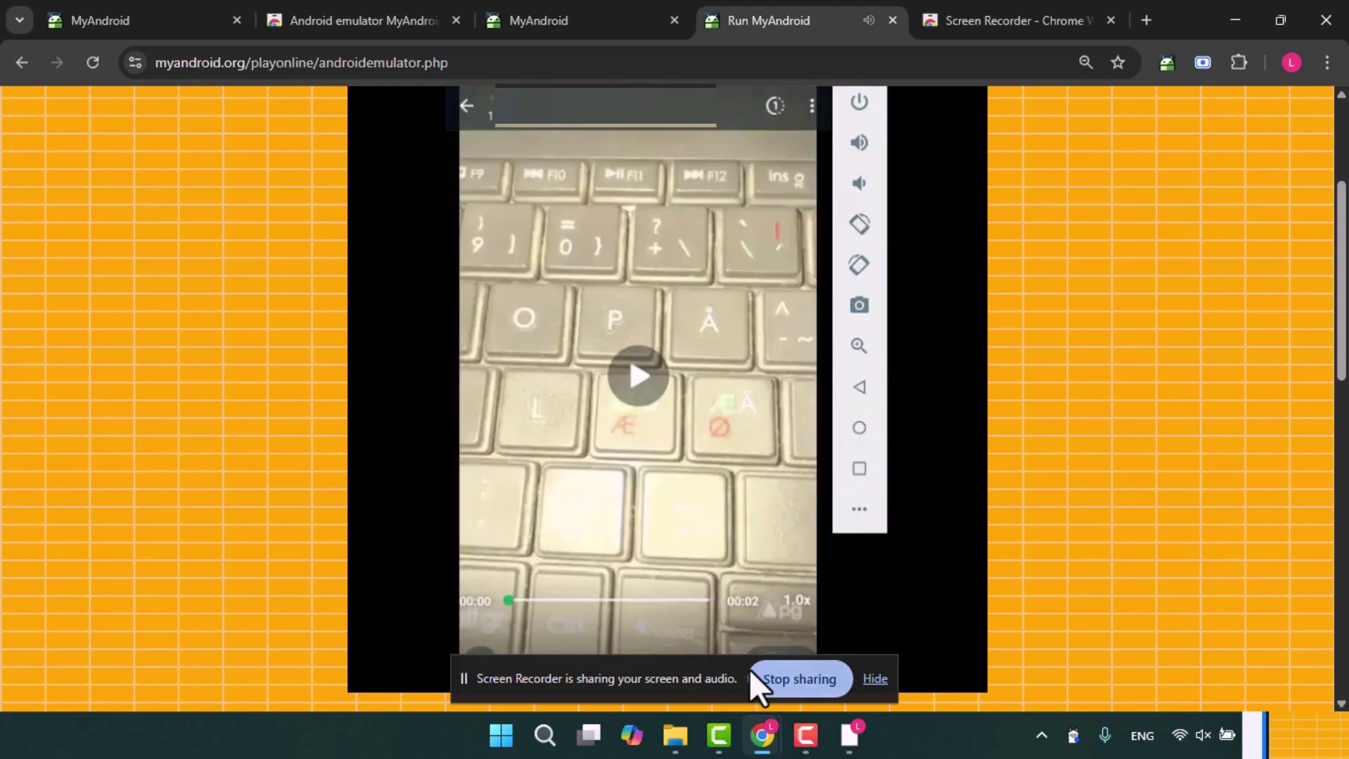
Stop the recording and save it as screen-capture.webm, then open the downloaded file
left_click_drag(1255, 724, 422, 31)
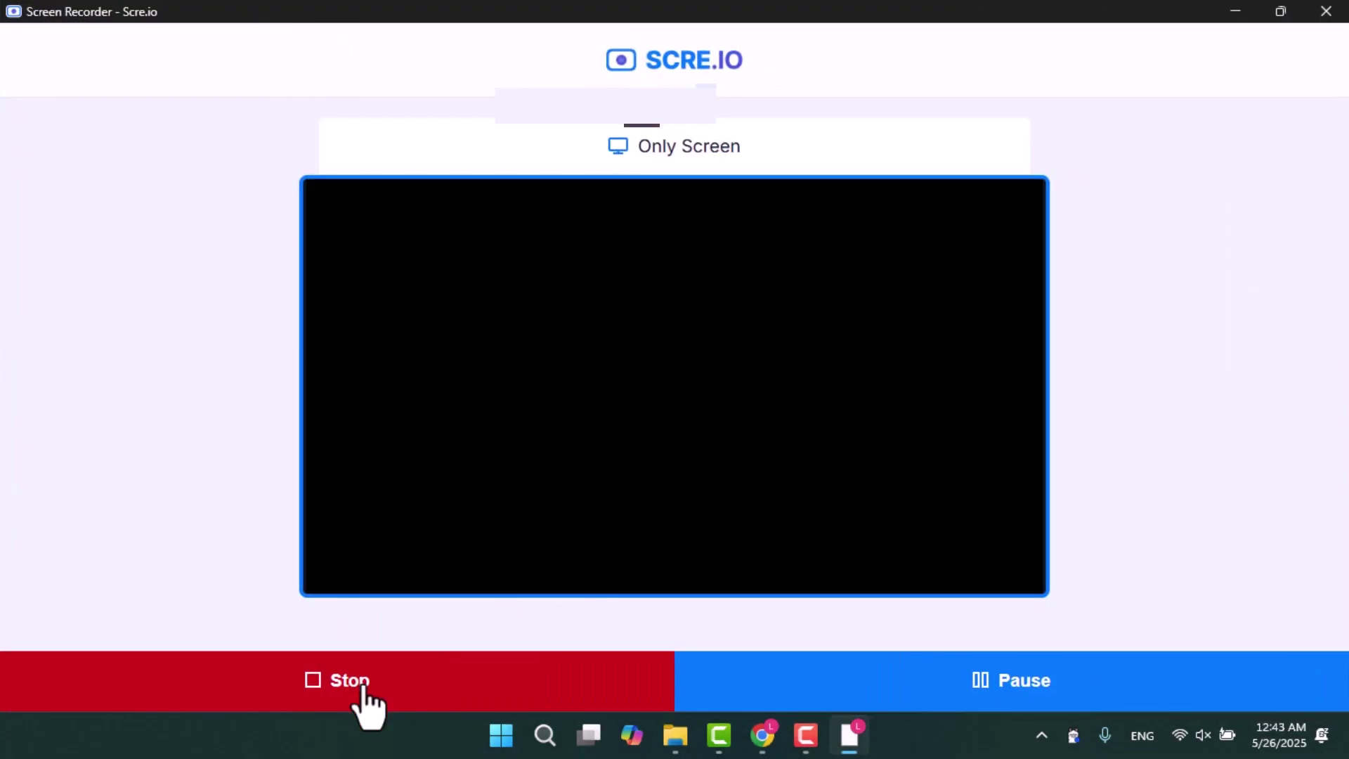
left_click(357, 686)
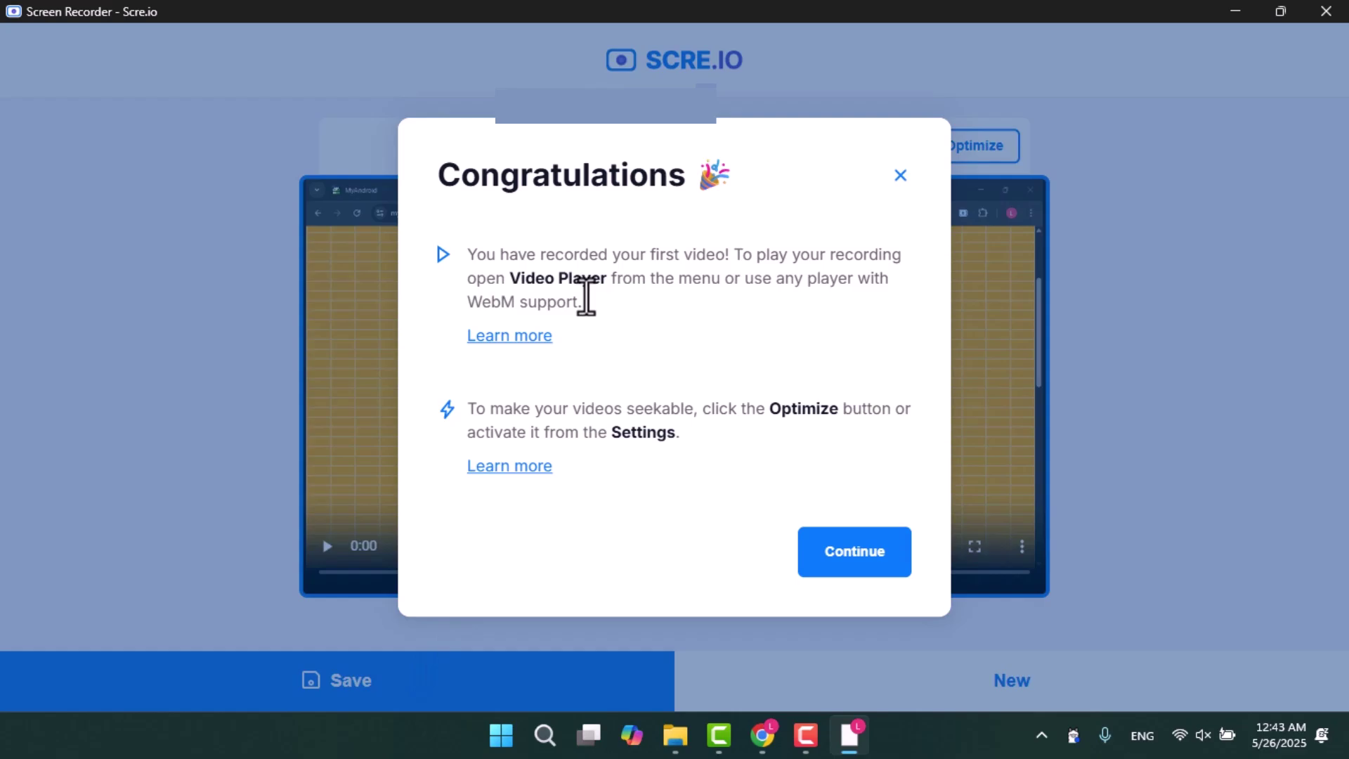
left_click(853, 553)
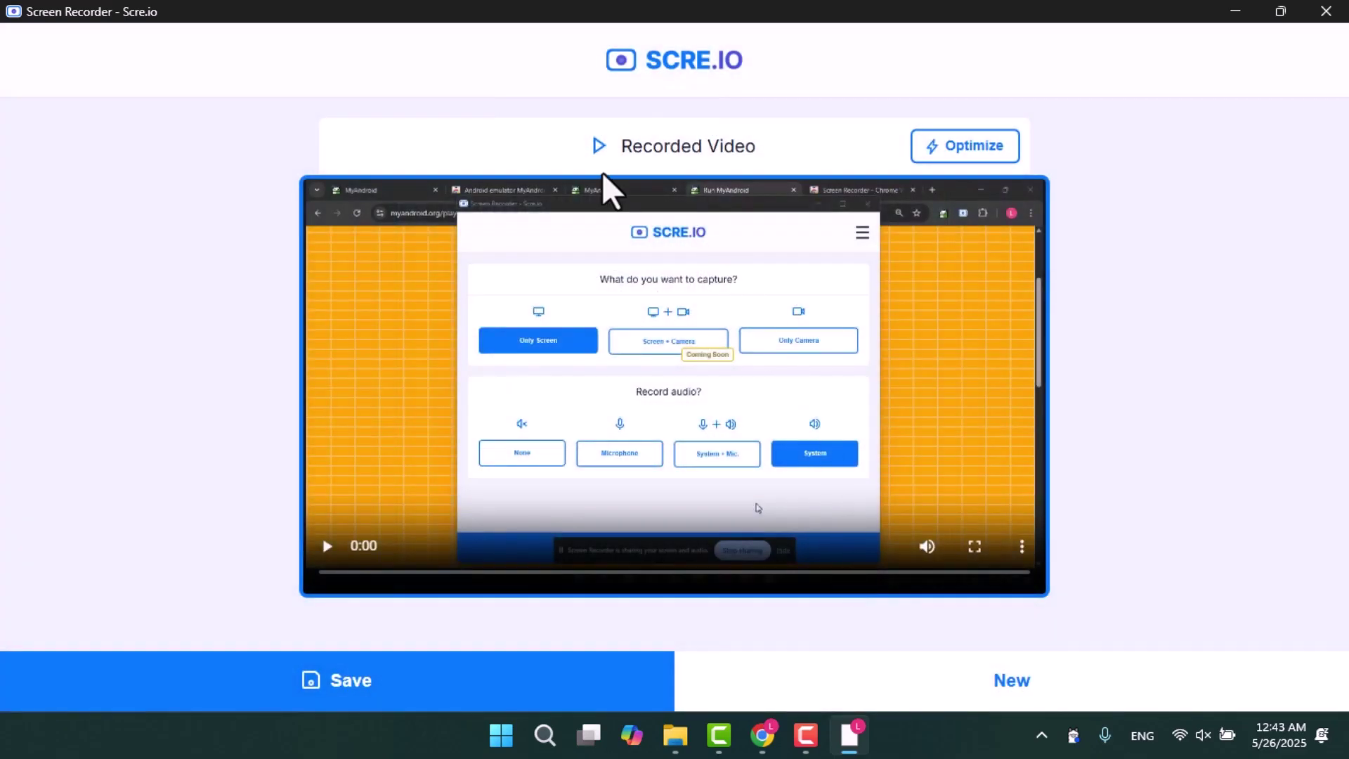
left_click(482, 699)
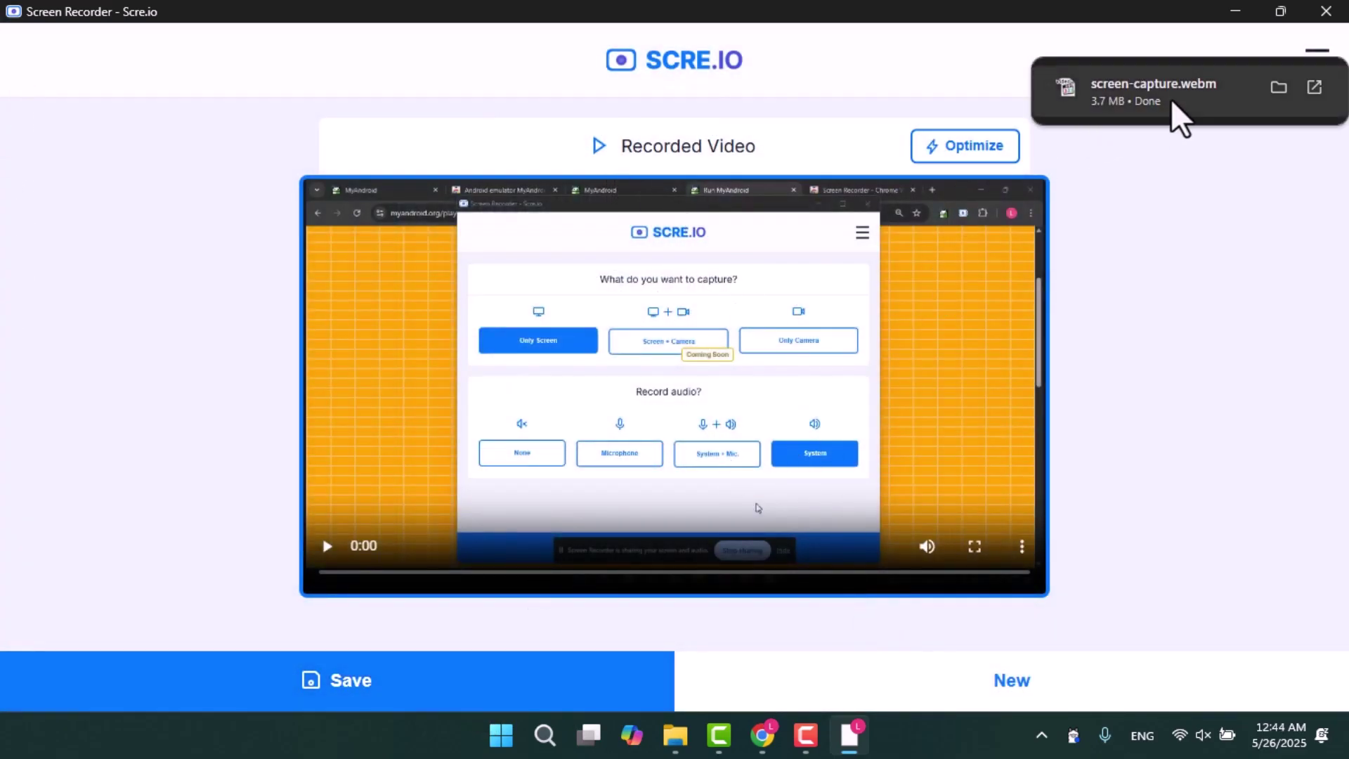
left_click(1177, 119)
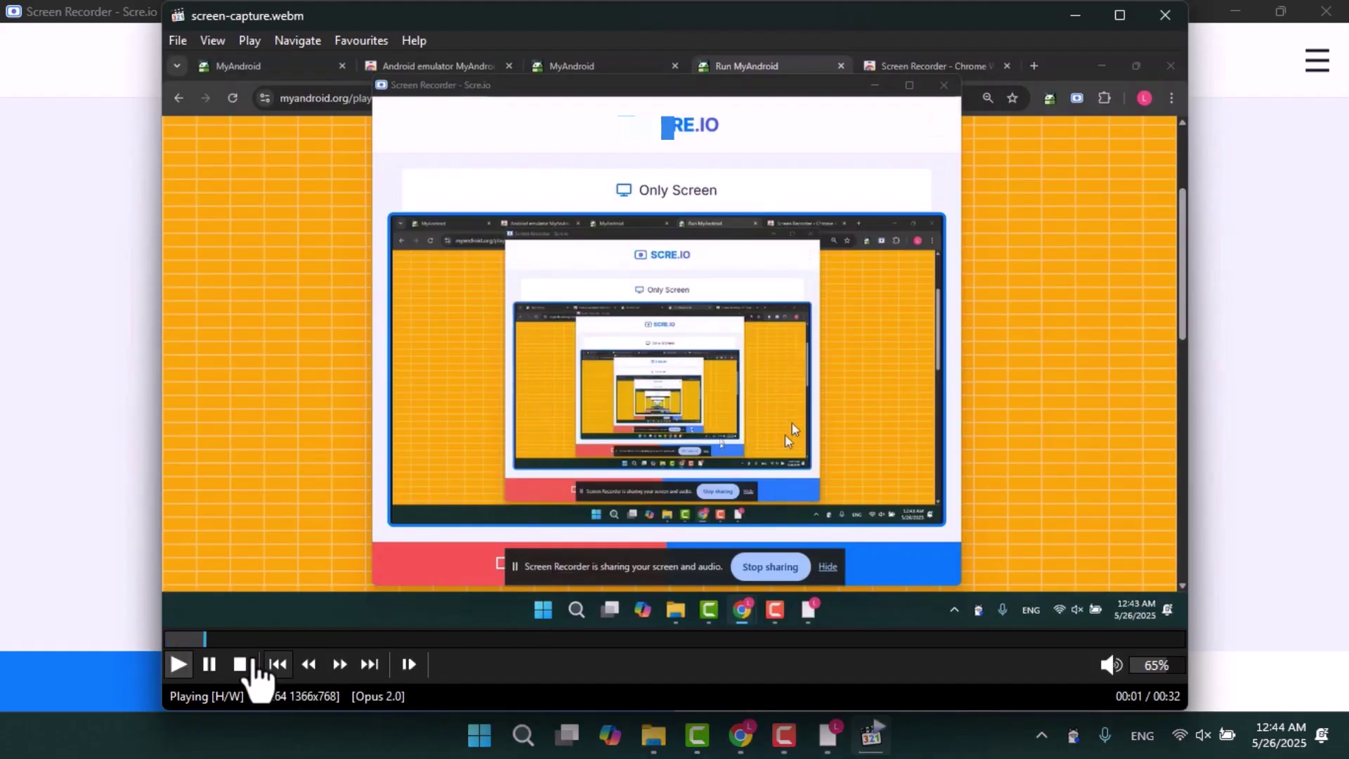
Jump to 00:07 of the 00:32 recording where the WhatsApp chat with the Video message shows
left_click(369, 638)
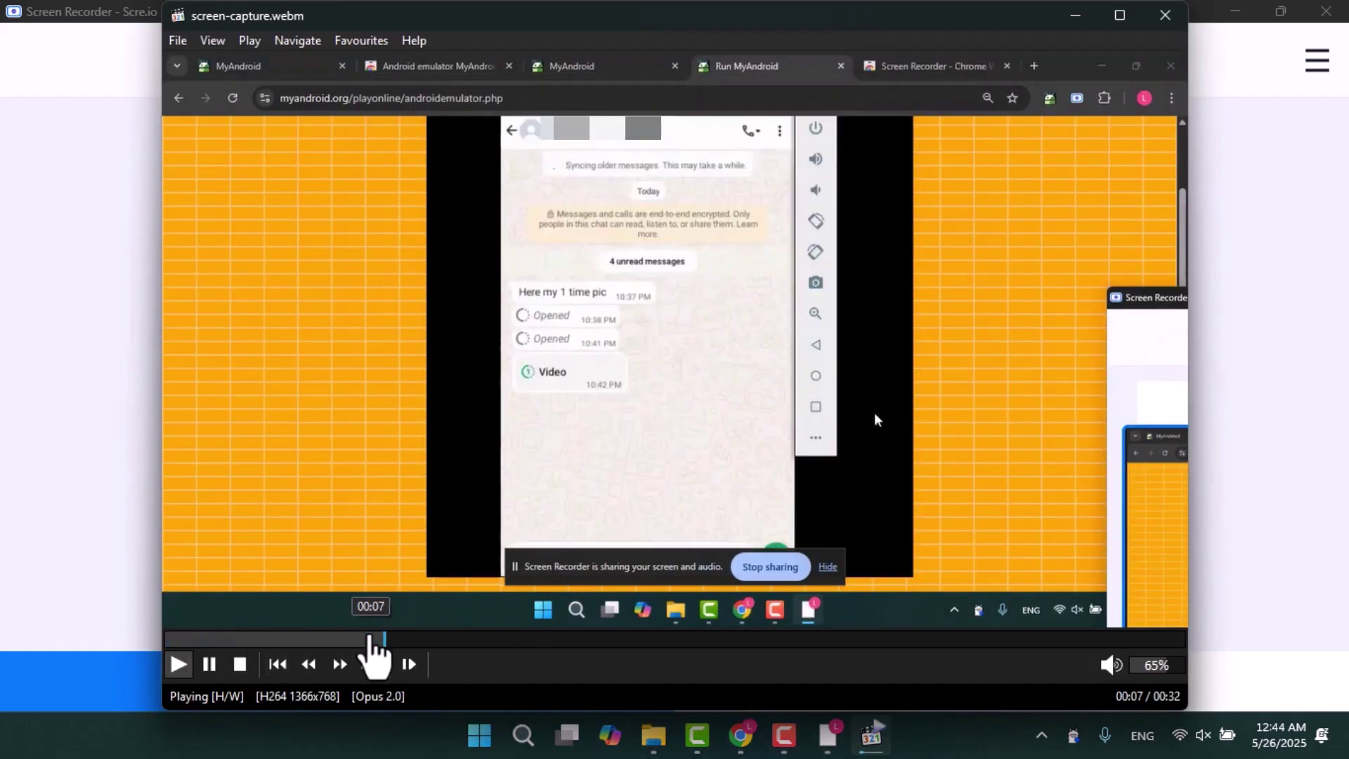